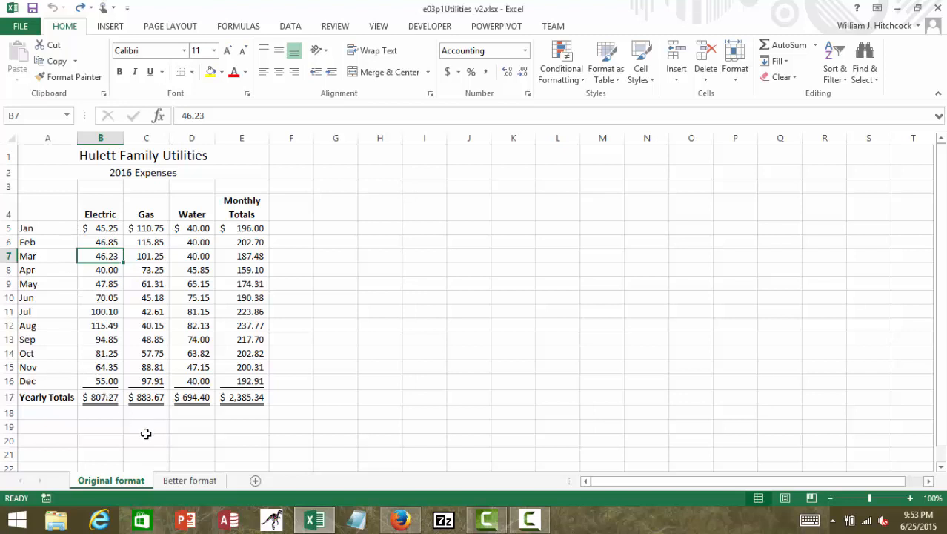
right_click(127, 489)
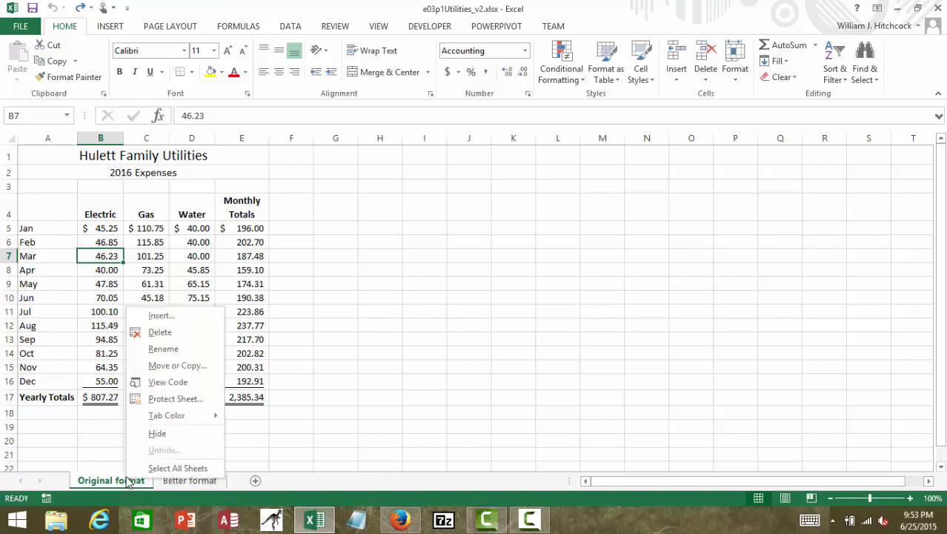
click(161, 368)
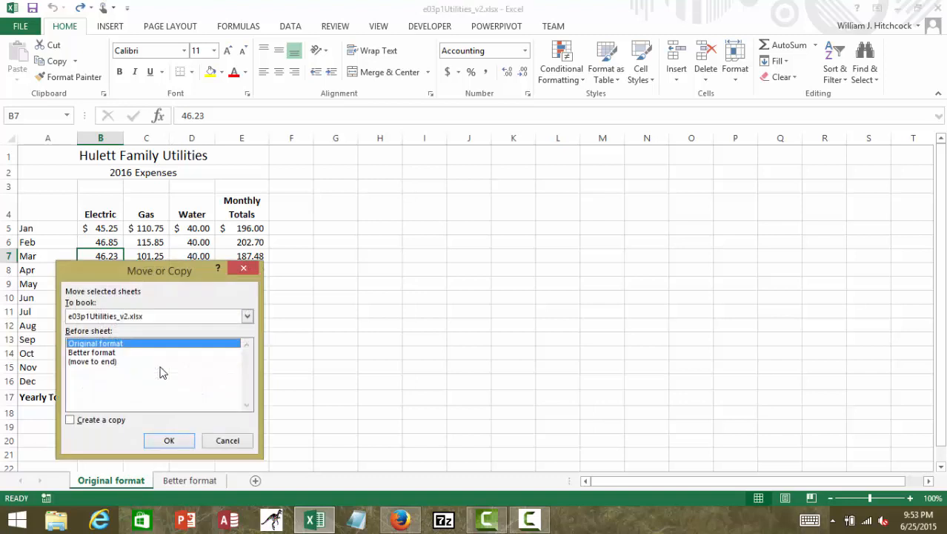
click(70, 419)
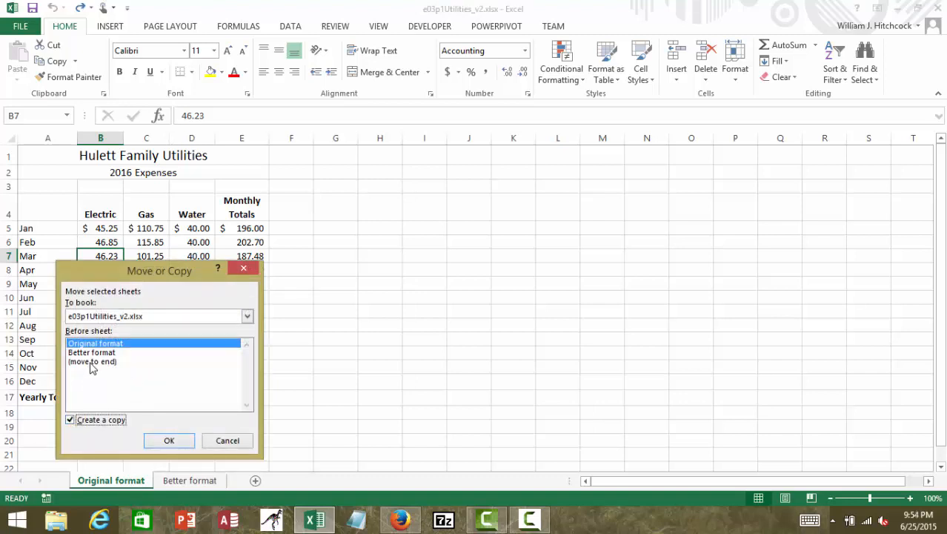
click(226, 441)
View the Better format sheet, return to Original format, and inspect the merged title cells in rows 1 and 2.
click(205, 481)
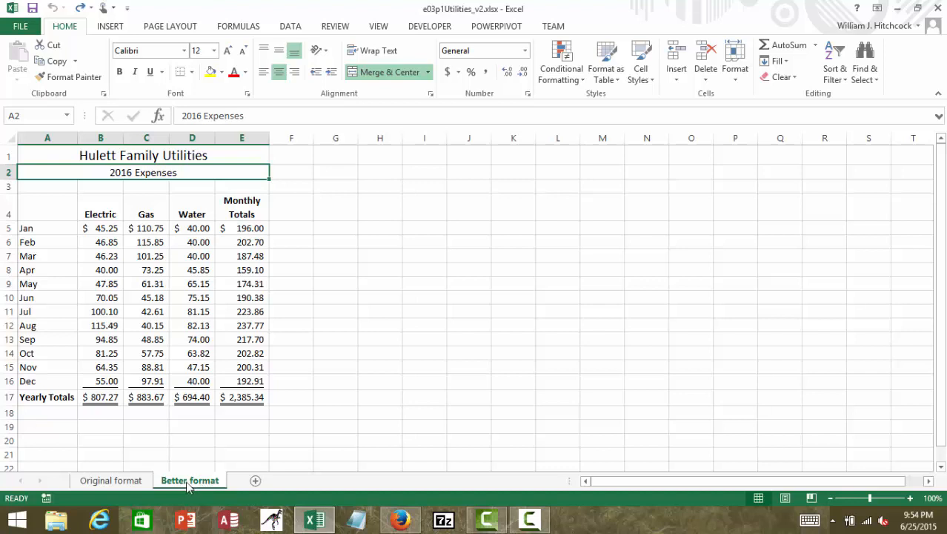
click(126, 482)
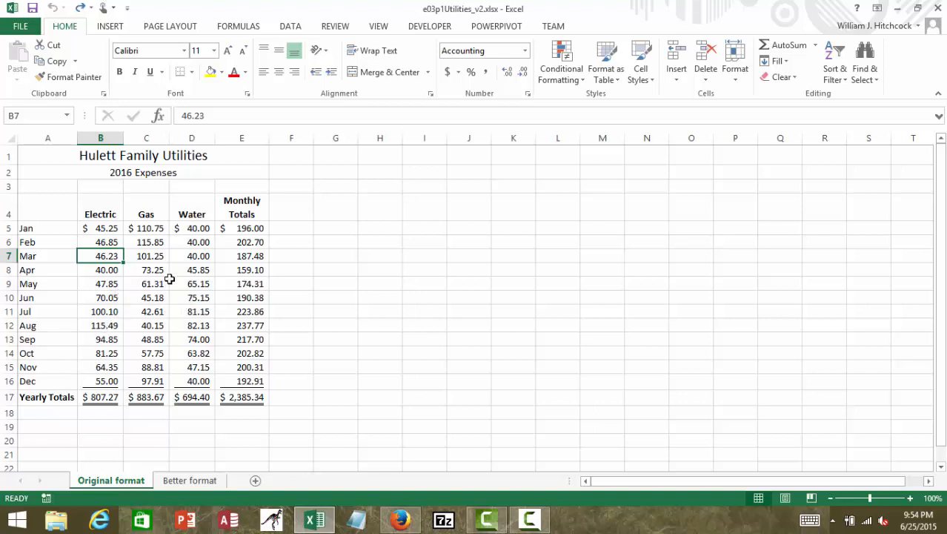
click(95, 155)
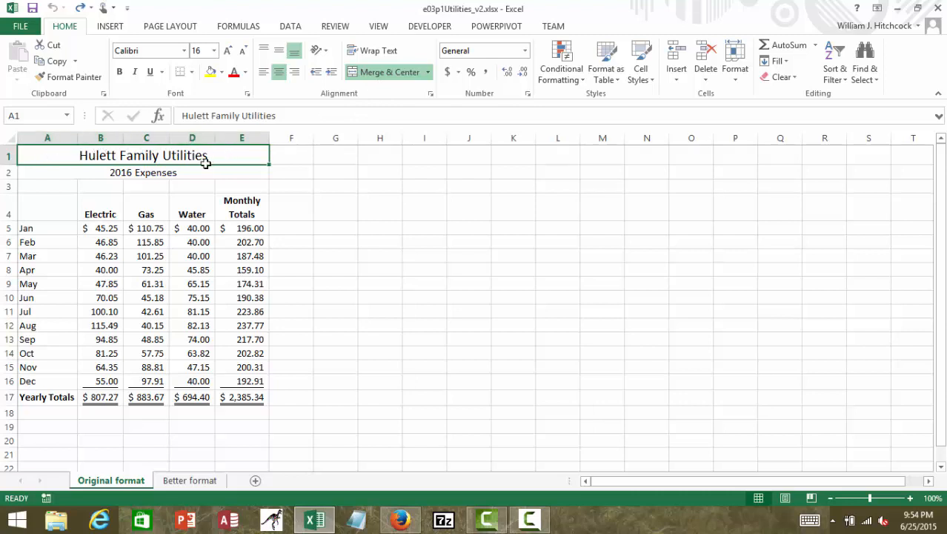
click(86, 173)
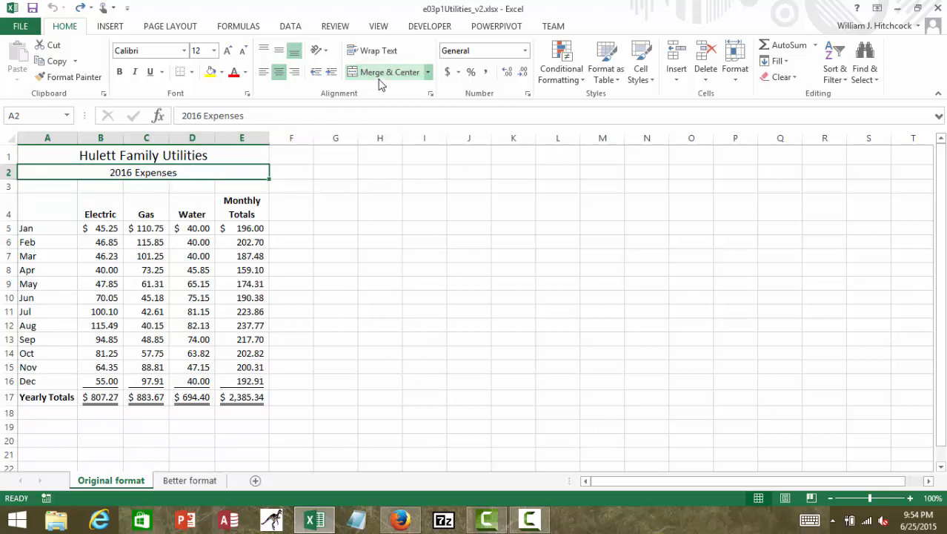
Examine the blank cells across row 3 and the two title rows above them.
click(55, 189)
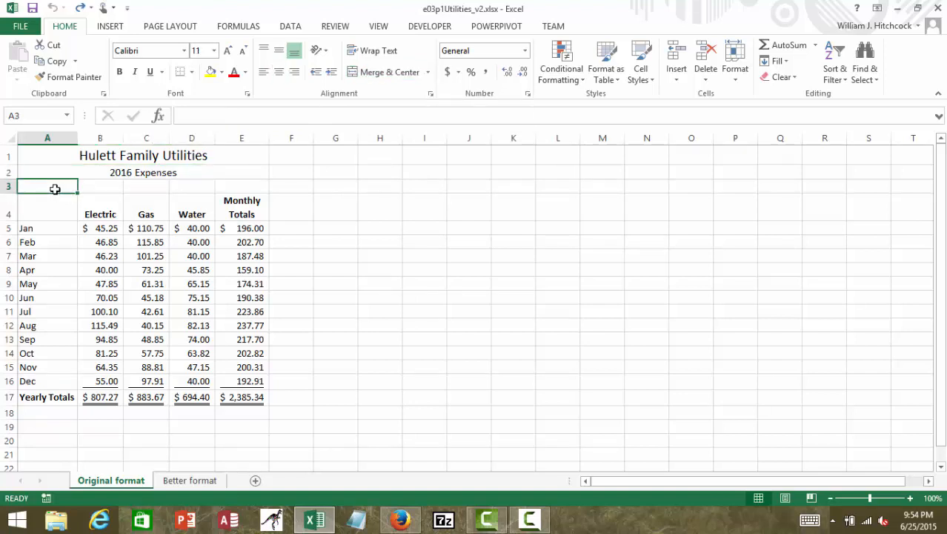
key(Right)
key(Right)
key(Right)
key(Right)
key(Right)
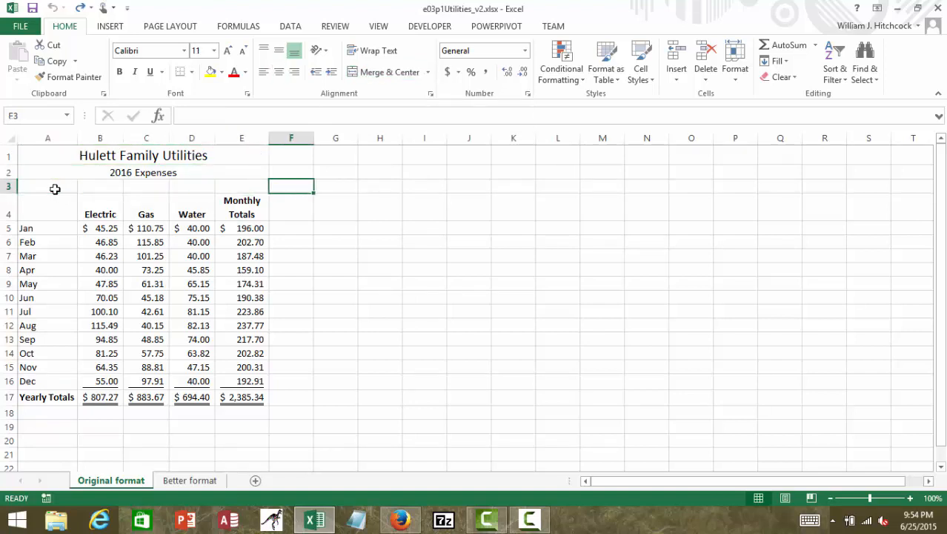
key(Left)
key(Left)
key(Left)
key(Left)
key(Left)
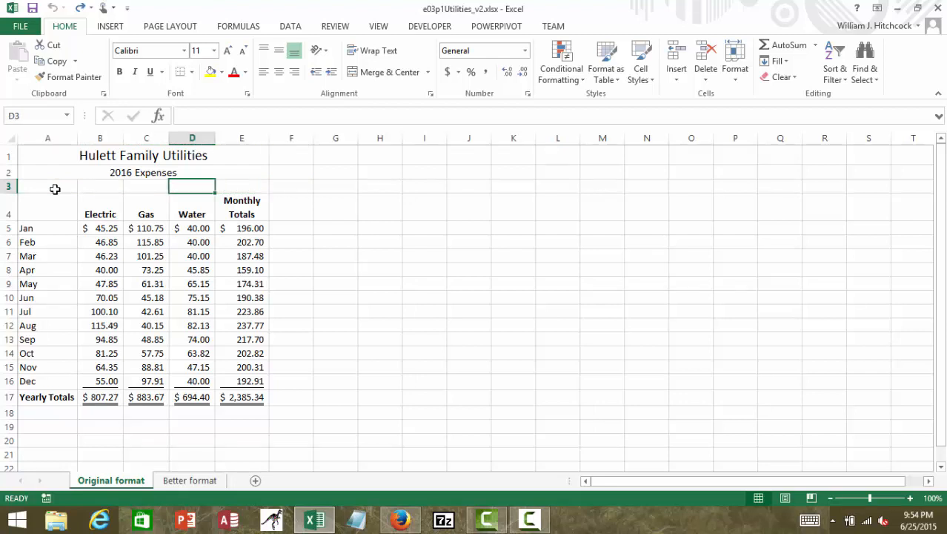
key(Up)
key(Up)
key(shift+Down)
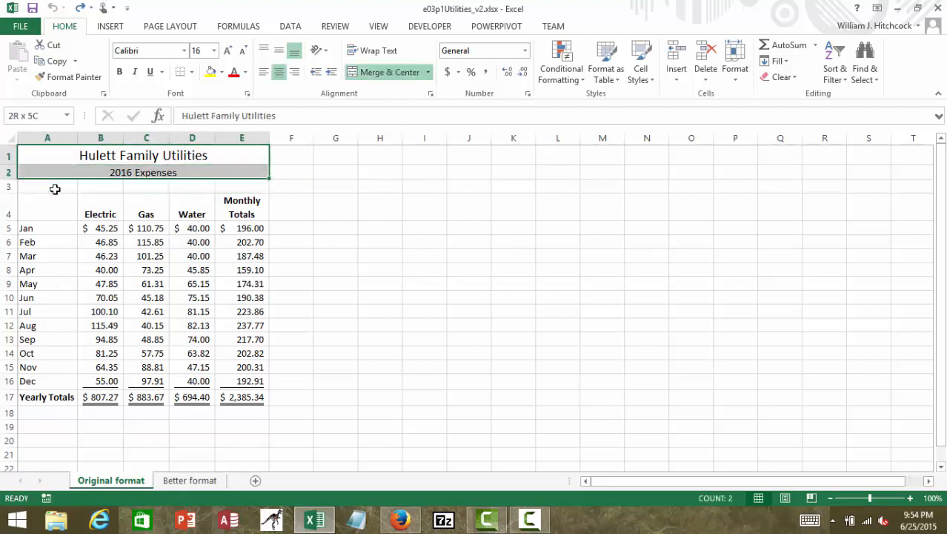
Examine row 4, checking the column headings in B4:E4 and the cell A4 above the month labels.
click(54, 189)
key(Down)
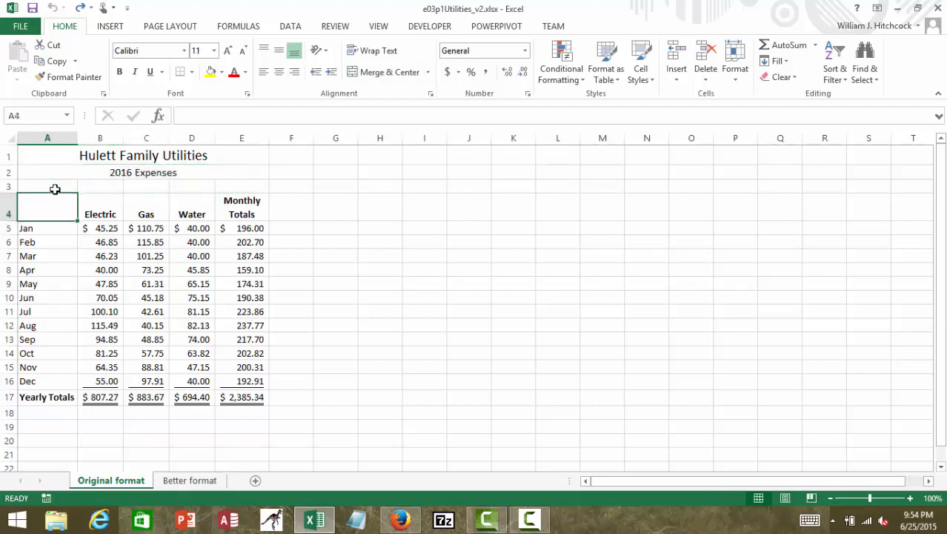
key(Right)
key(shift+Right)
key(shift+Right)
key(shift+Right)
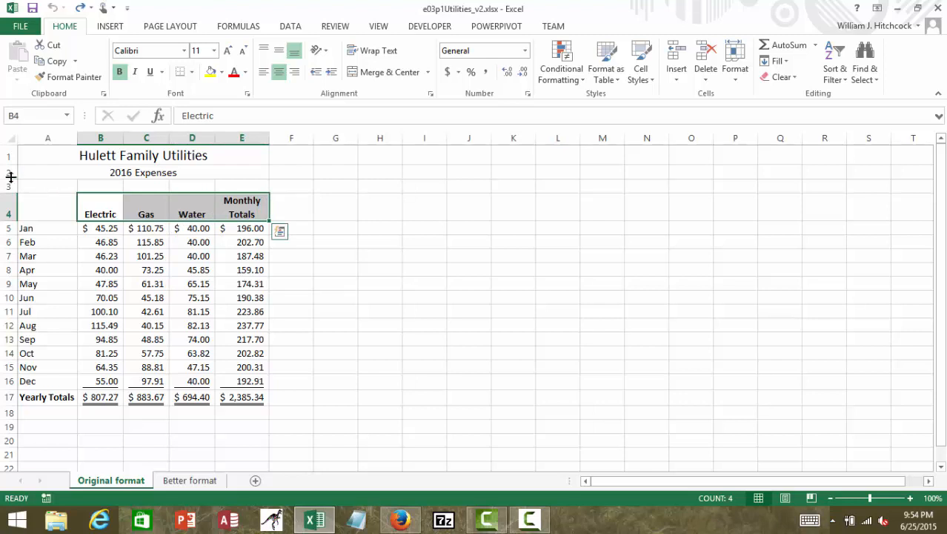
click(53, 210)
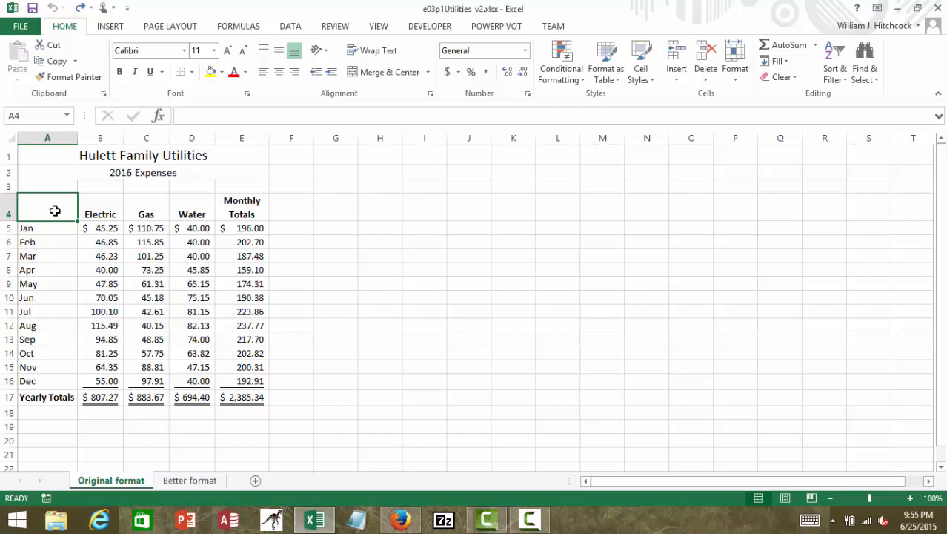
Examine the row labels in column A, from Jan down to Yearly Totals and back up the months.
key(Down)
key(Down)
key(Down)
key(Down)
key(Down)
key(Down)
key(Down)
key(Down)
key(Down)
key(Down)
key(Down)
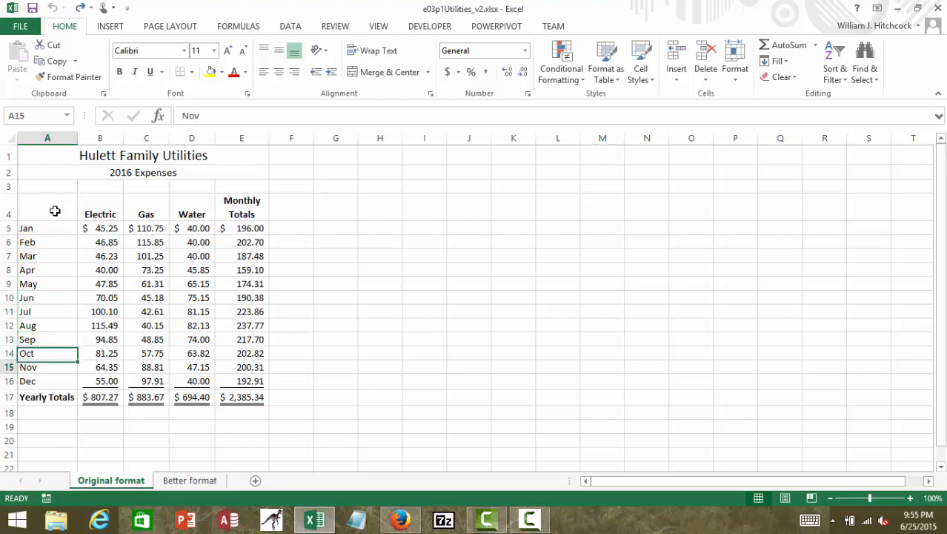
key(Down)
key(Down)
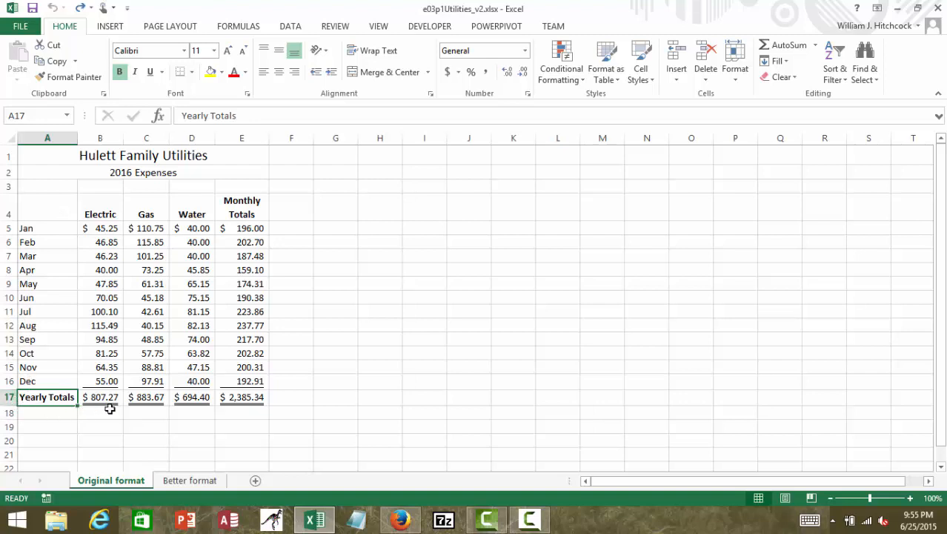
click(40, 382)
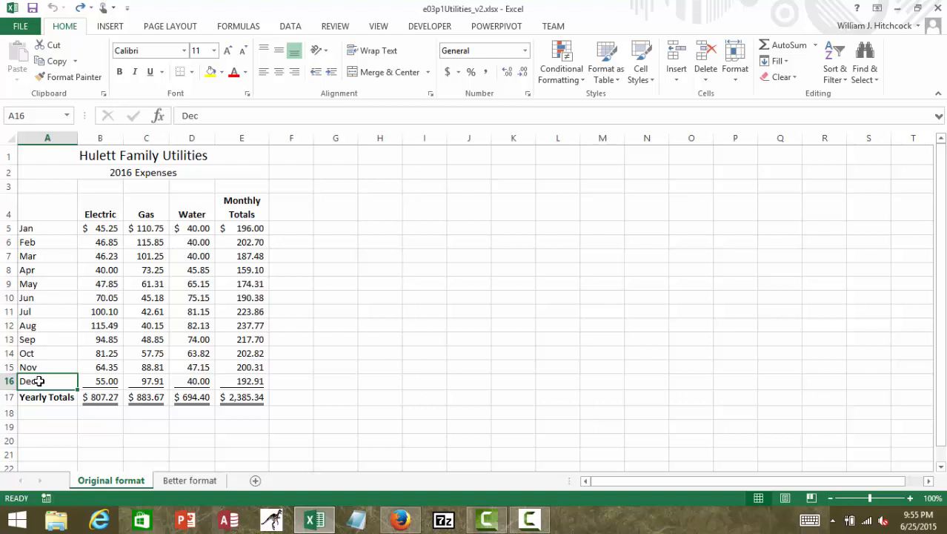
key(Up)
key(Up)
key(Up)
key(Up)
key(Up)
key(Up)
key(Up)
key(Up)
key(Up)
key(Up)
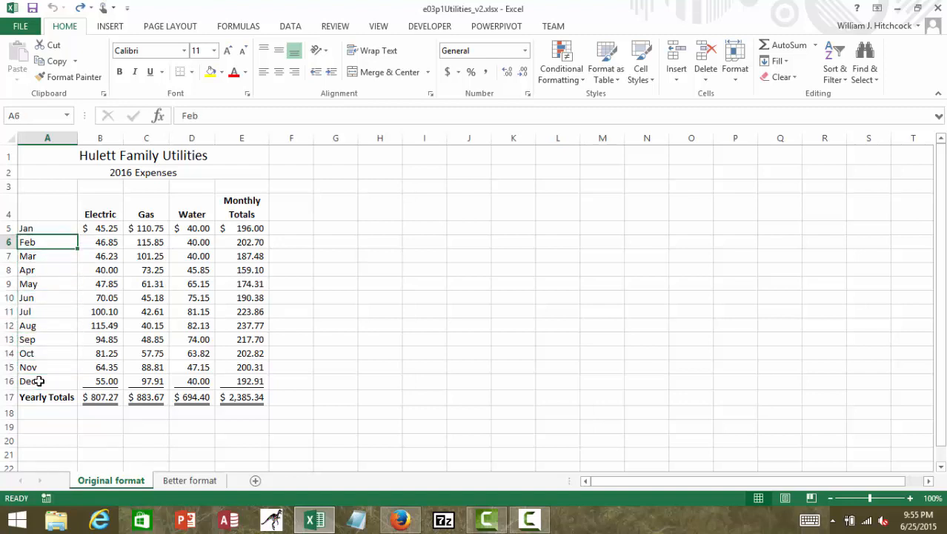
Try a custom sort of the utility data by the Electric column's values, from largest to smallest.
key(Right)
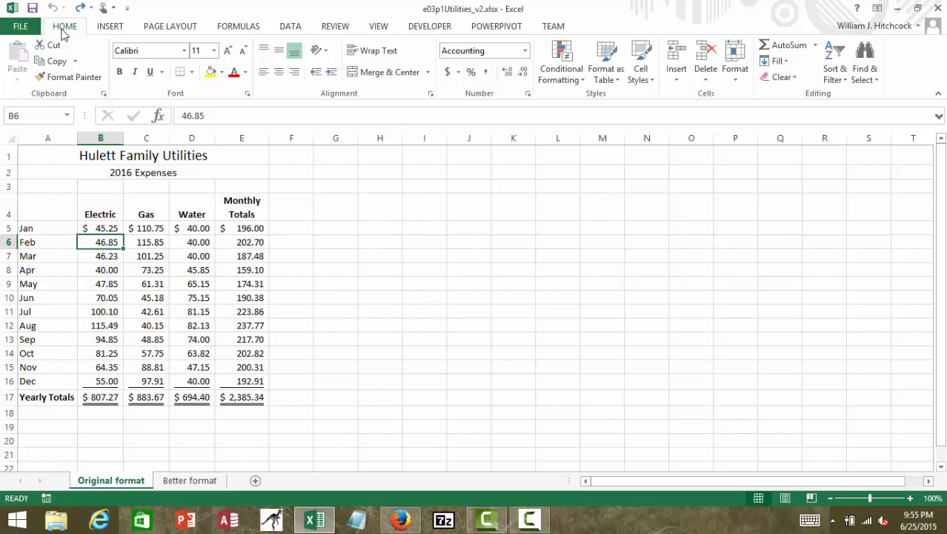
click(838, 76)
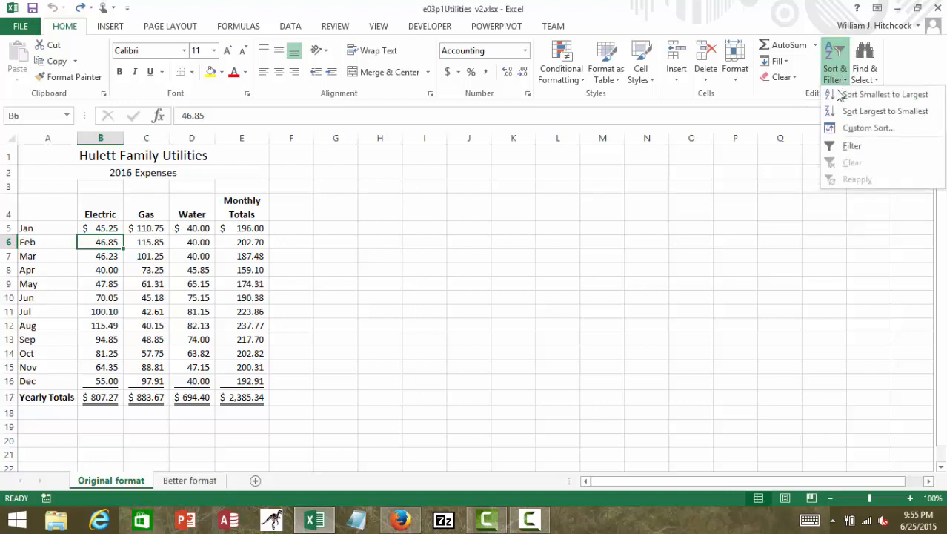
click(851, 127)
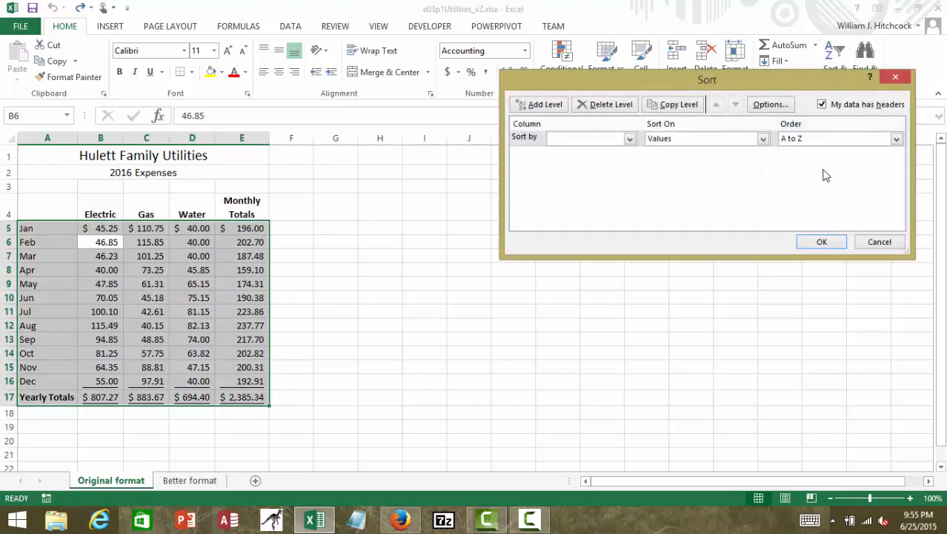
click(630, 141)
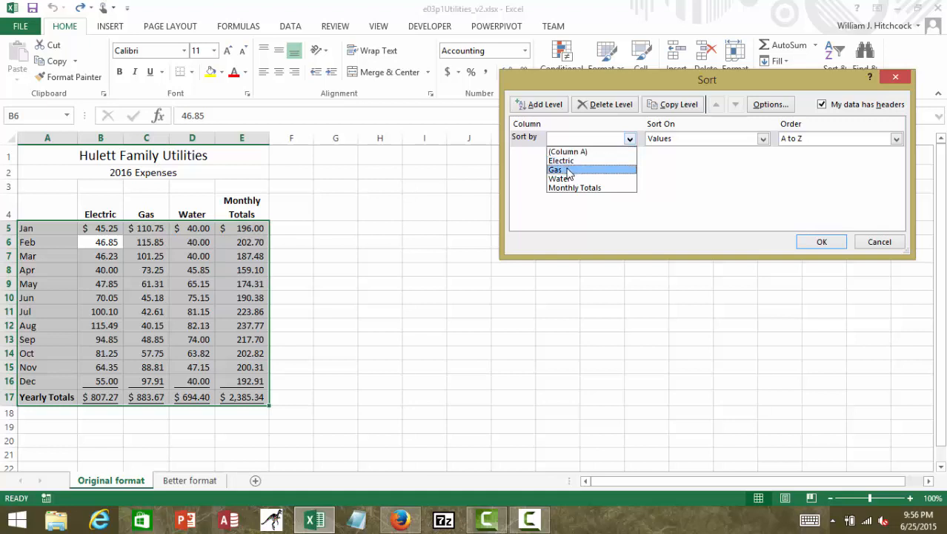
click(564, 161)
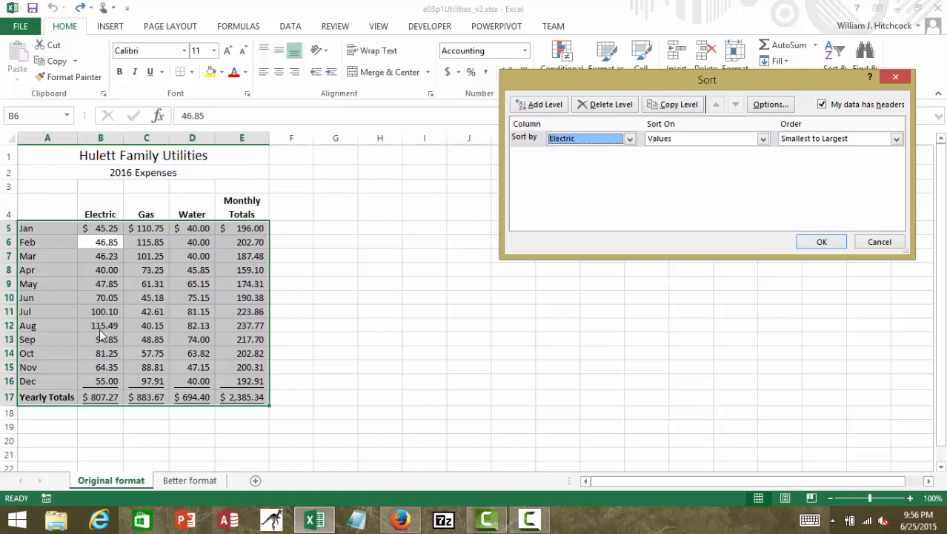
click(896, 139)
click(850, 161)
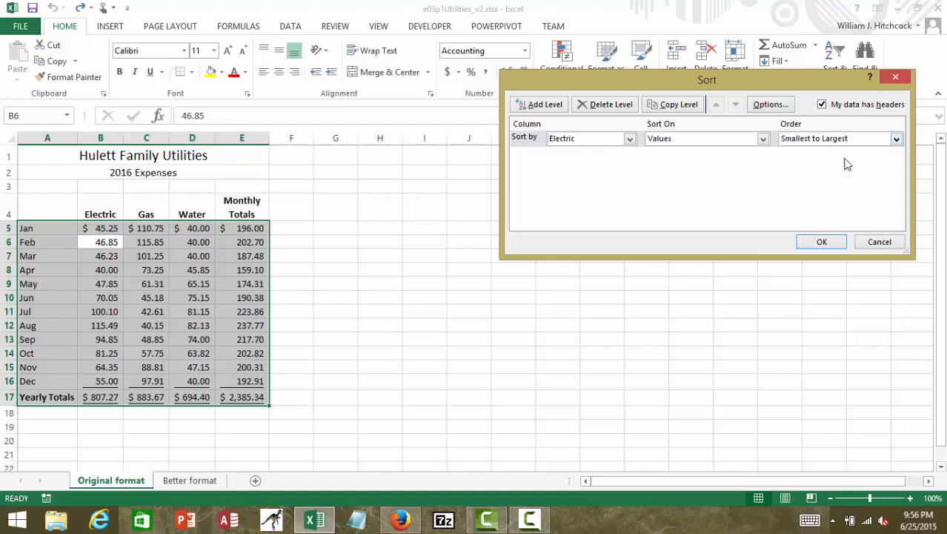
click(812, 243)
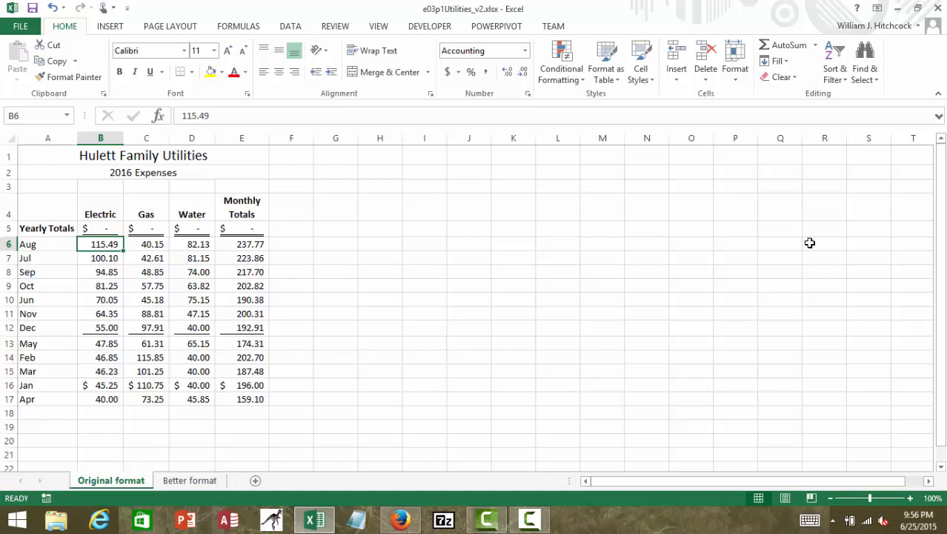
Inspect the Electric yearly total formula in B5, and undo the sort.
key(Up)
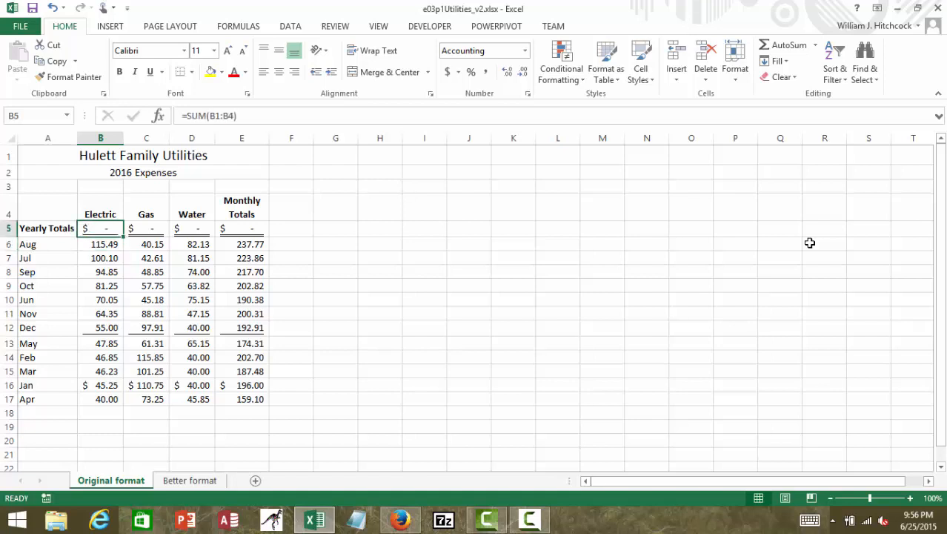
click(53, 8)
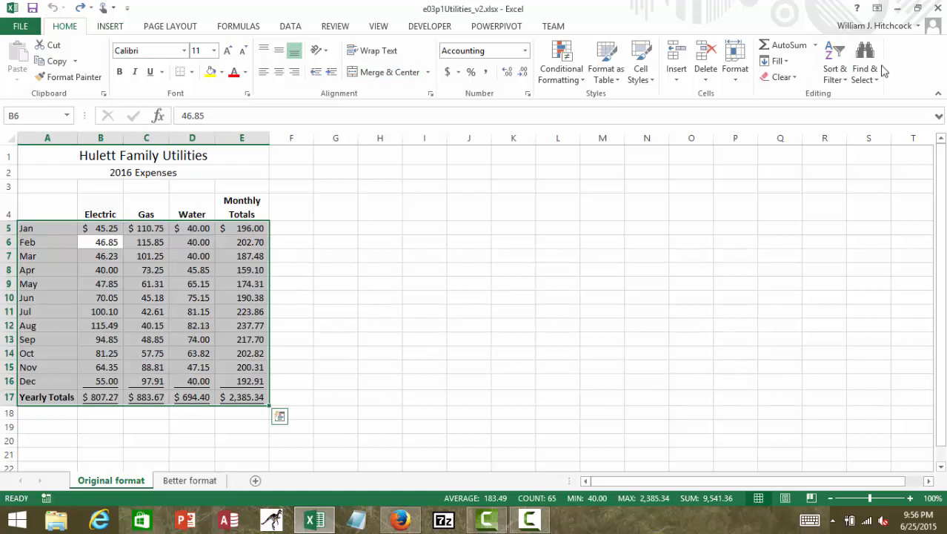
click(834, 69)
click(854, 131)
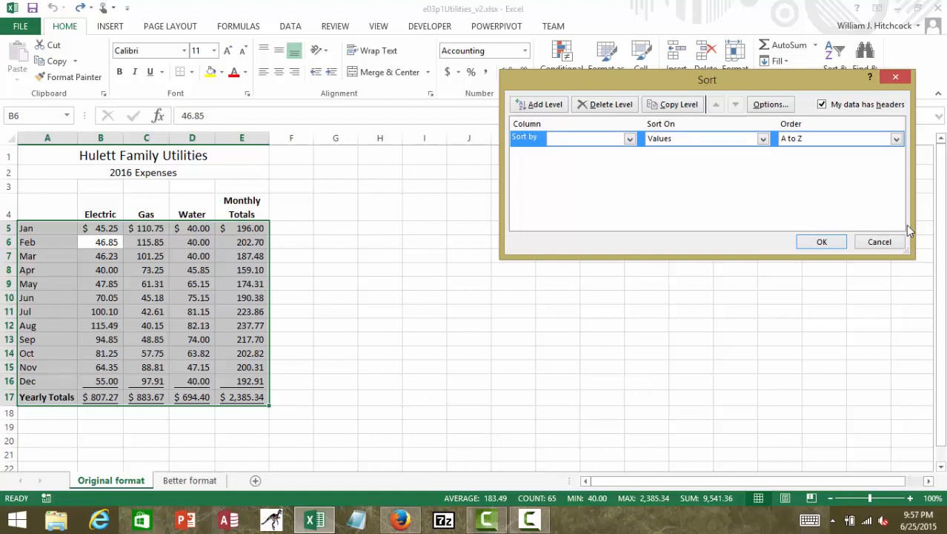
click(881, 242)
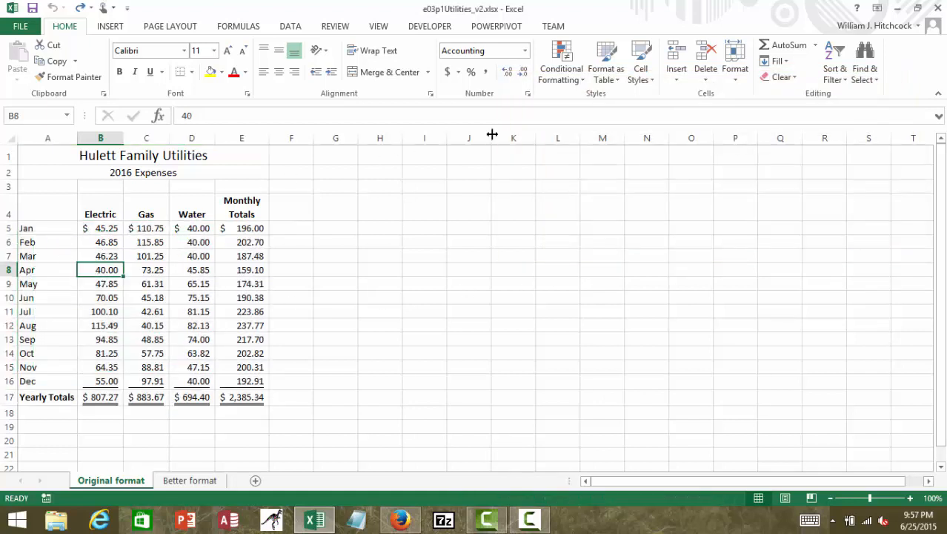
Custom sort the utility data by the Electric column's values, from smallest to largest.
click(839, 64)
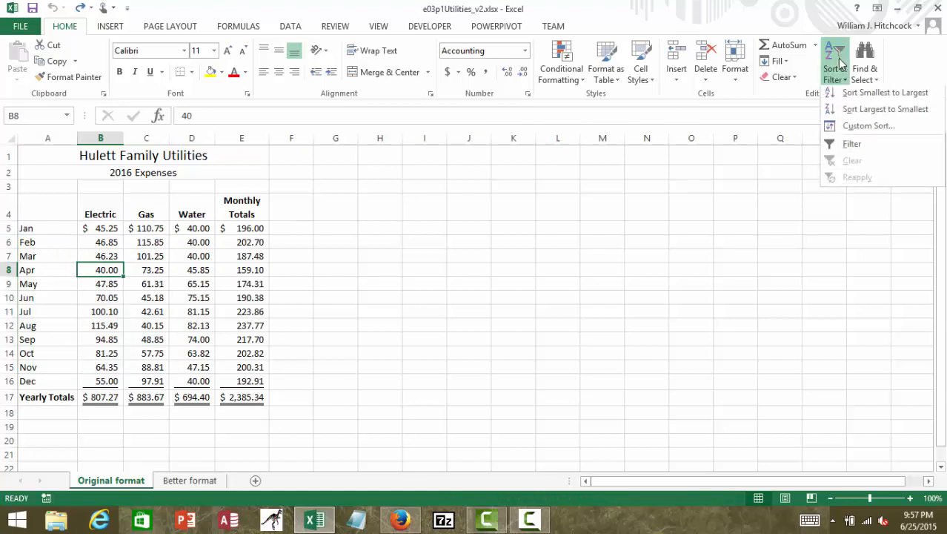
click(860, 126)
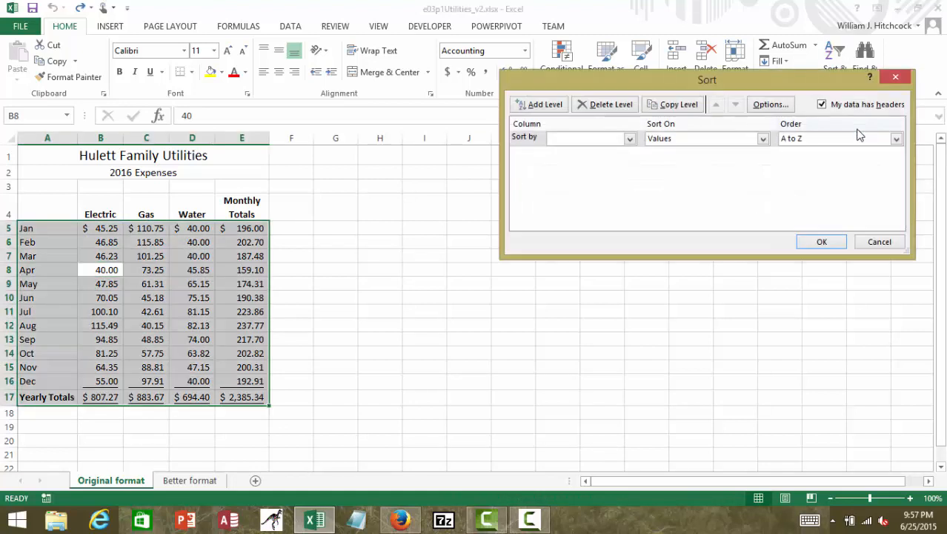
click(630, 139)
click(587, 160)
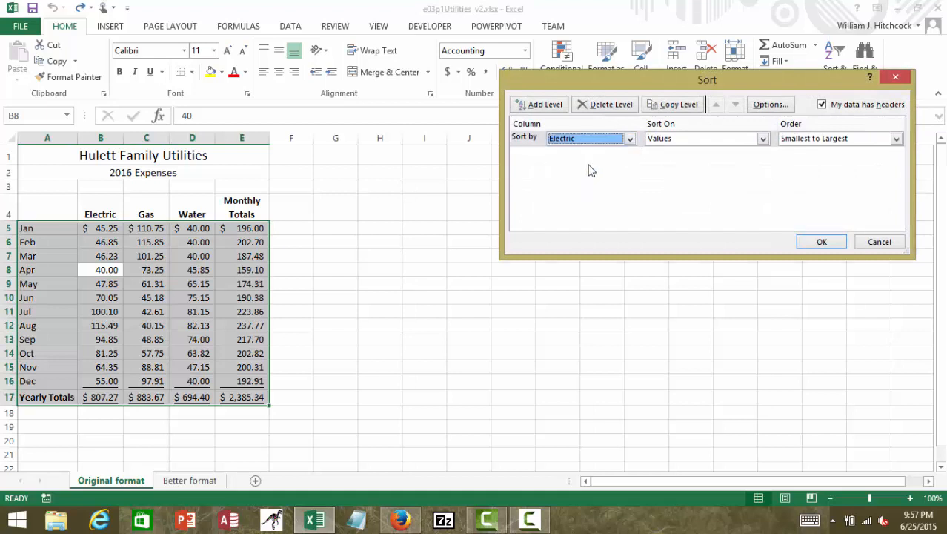
click(819, 243)
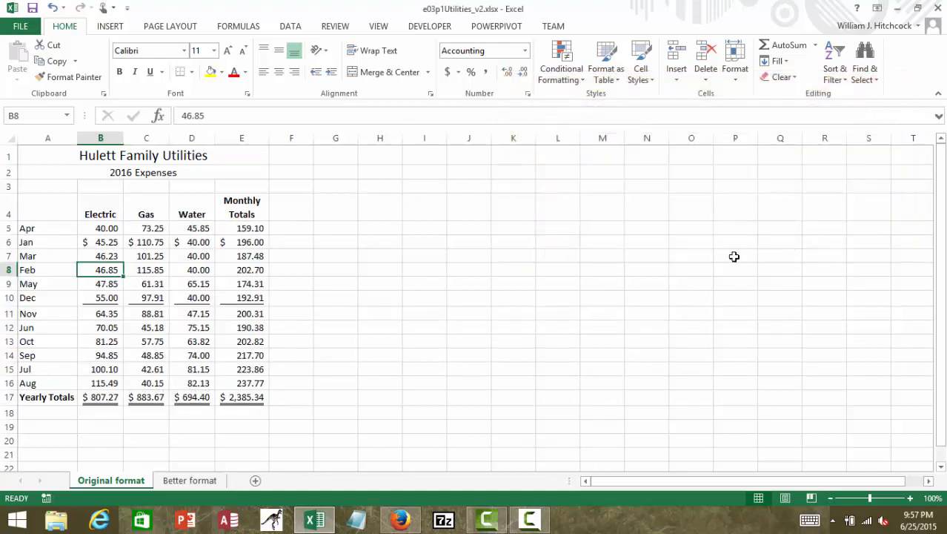
Examine the underlined Dec cells in row 10 and the Electric yearly total formula in B17.
click(103, 300)
key(Right)
key(Right)
key(Right)
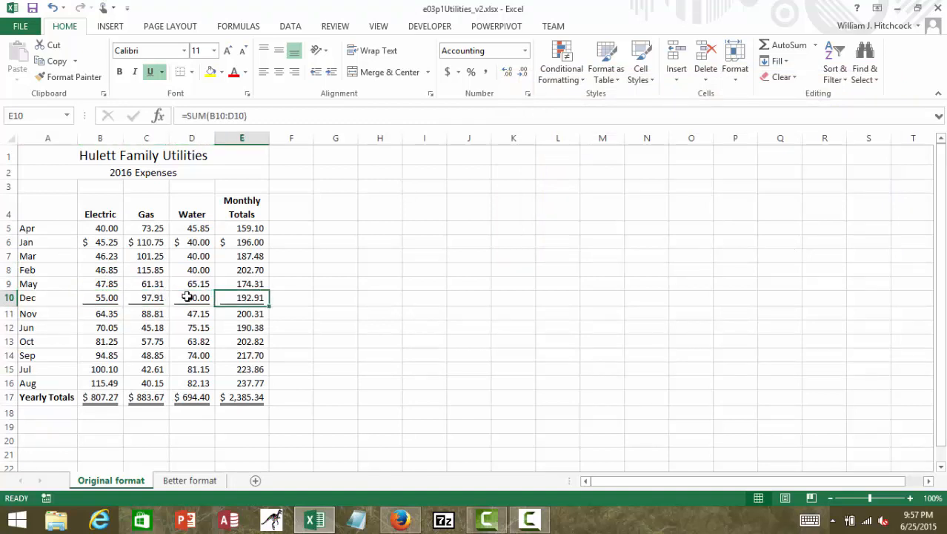
click(98, 398)
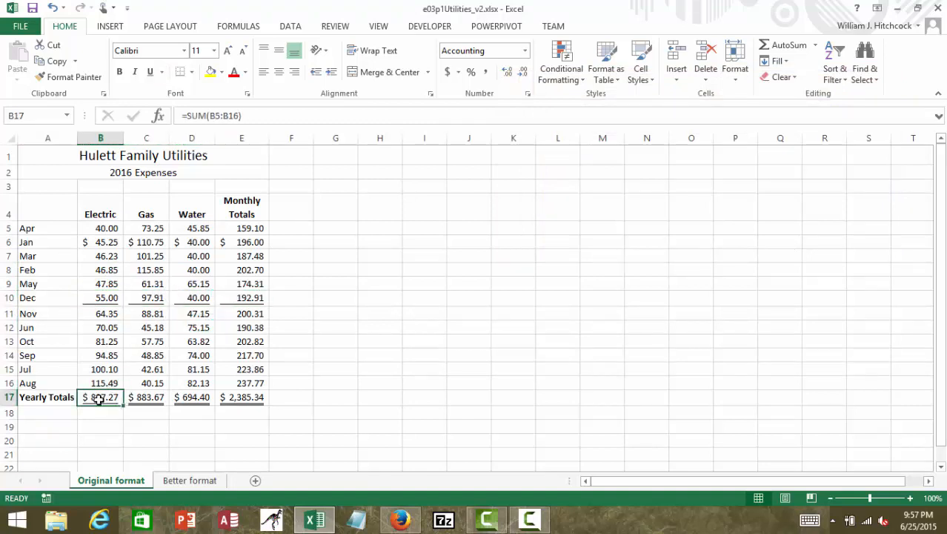
Undo the Electric column sort on the Original format sheet to restore the calendar month order.
click(54, 7)
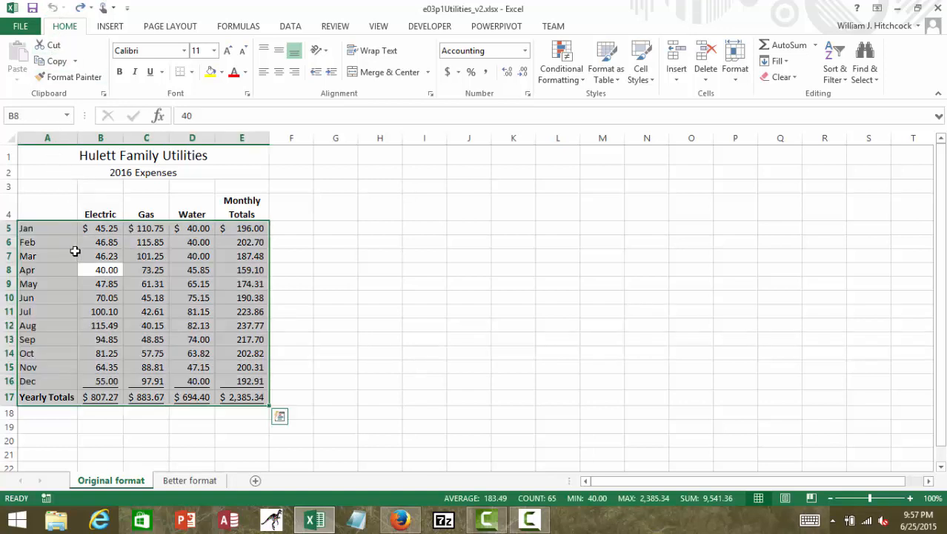
click(64, 231)
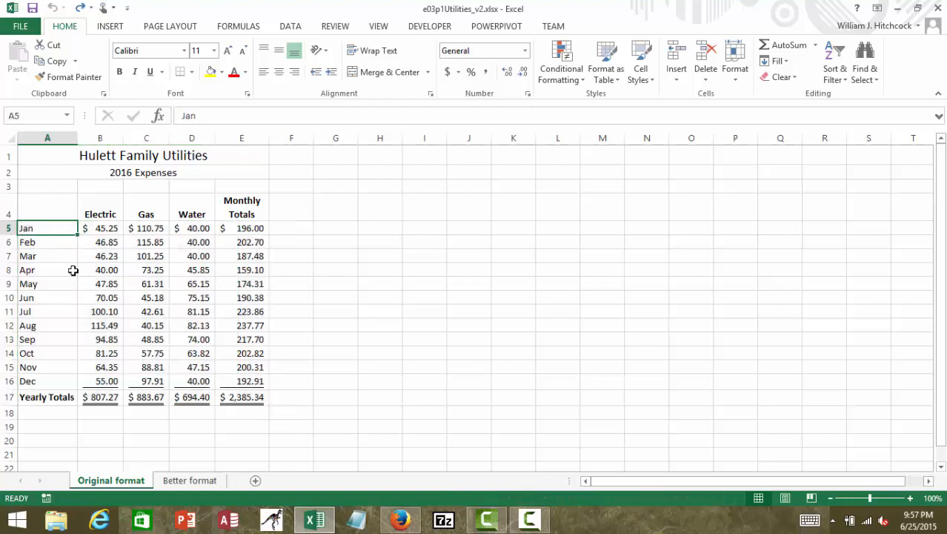
On the Better format sheet, enter the heading Month in cell A4 above the month names.
click(201, 480)
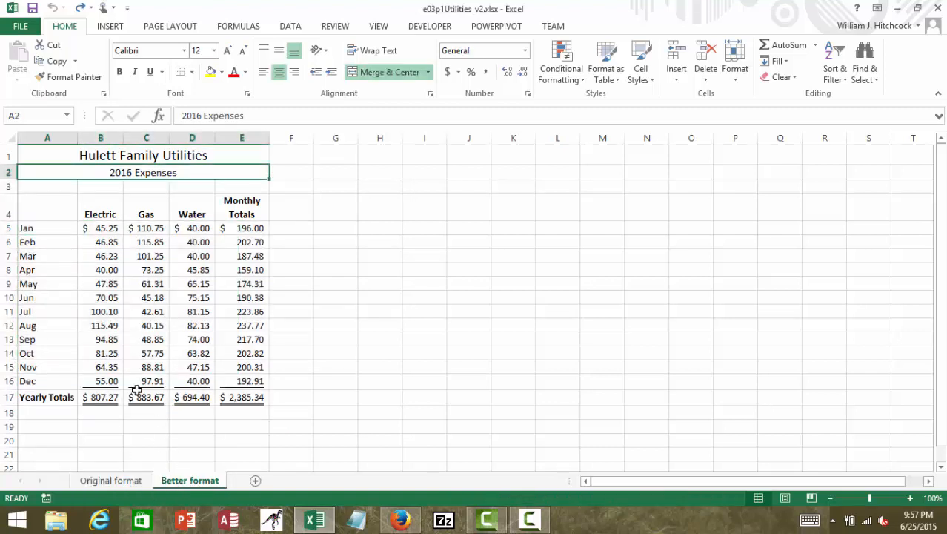
click(51, 209)
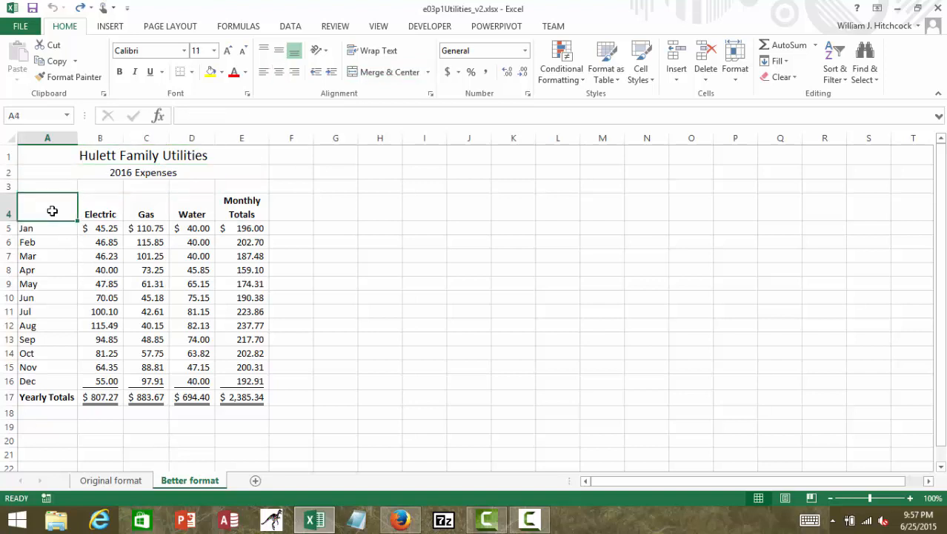
text(Month)
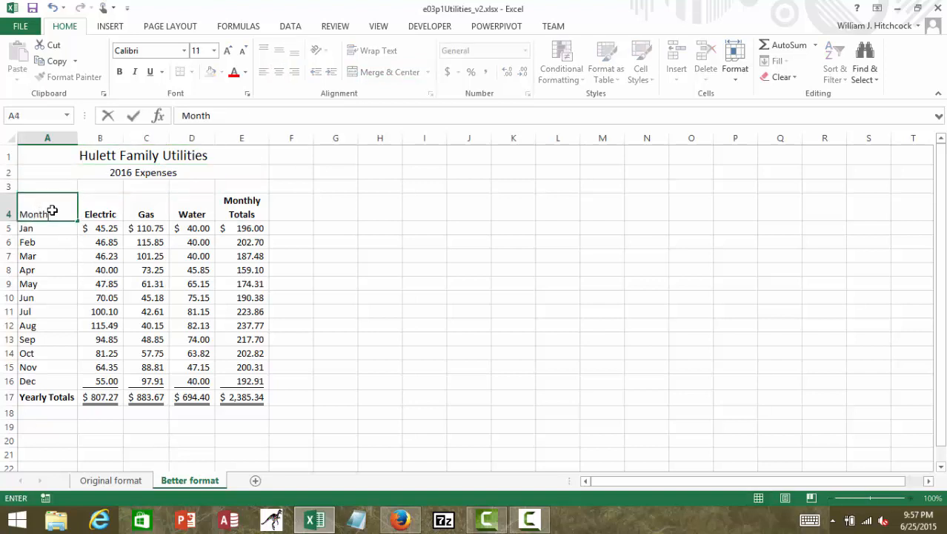
key(Return)
Copy the Electric heading's formatting from B4 to the Month heading in A4 with Format Painter.
click(92, 211)
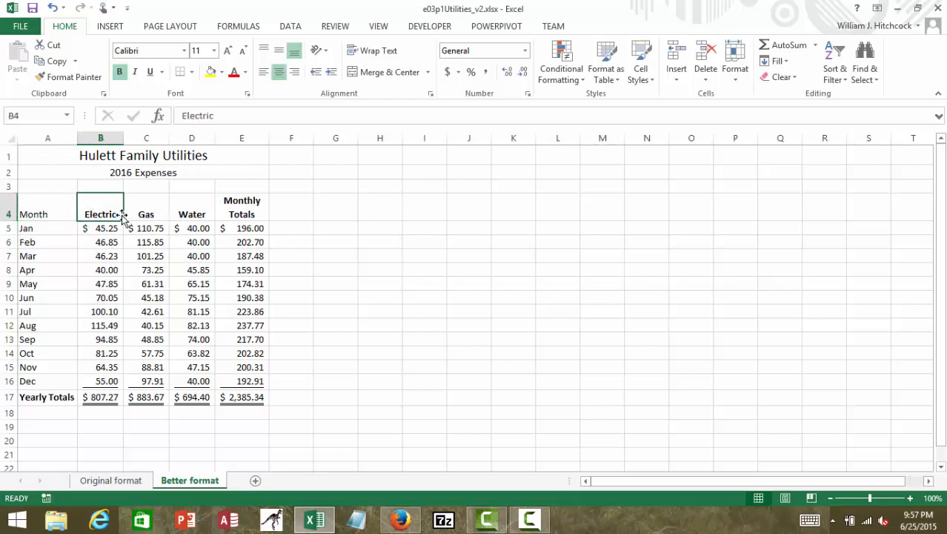
click(66, 76)
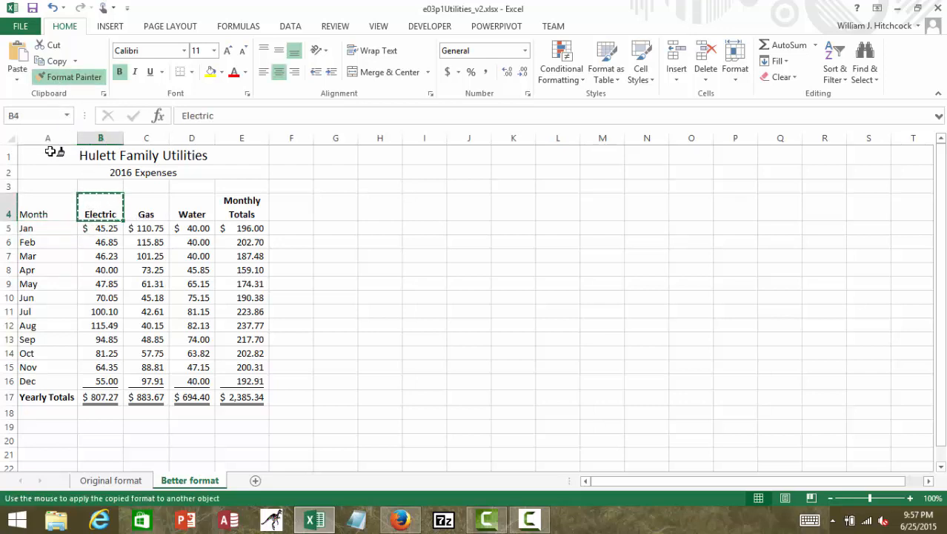
click(46, 201)
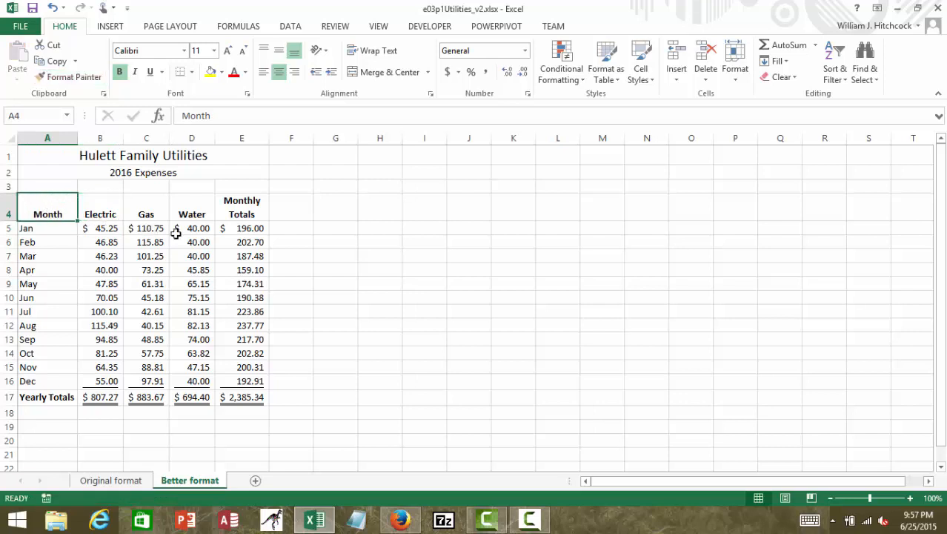
key(Right)
key(Right)
key(Right)
key(Right)
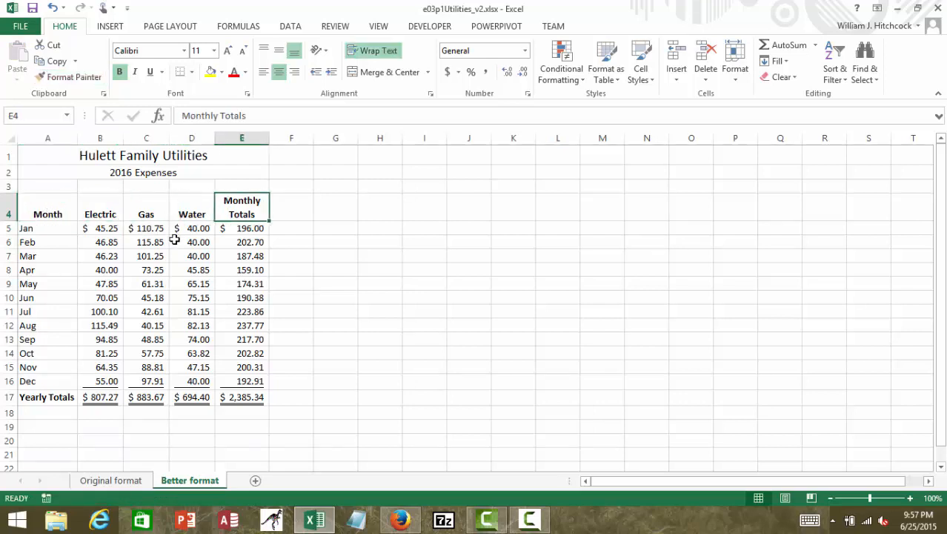
Insert a blank row between the Dec row and the Yearly Totals row.
click(8, 397)
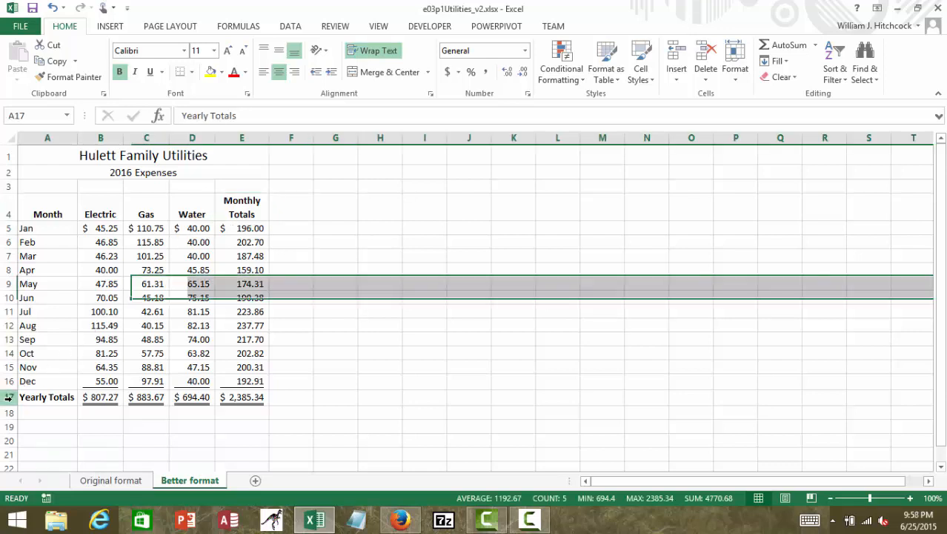
right_click(8, 397)
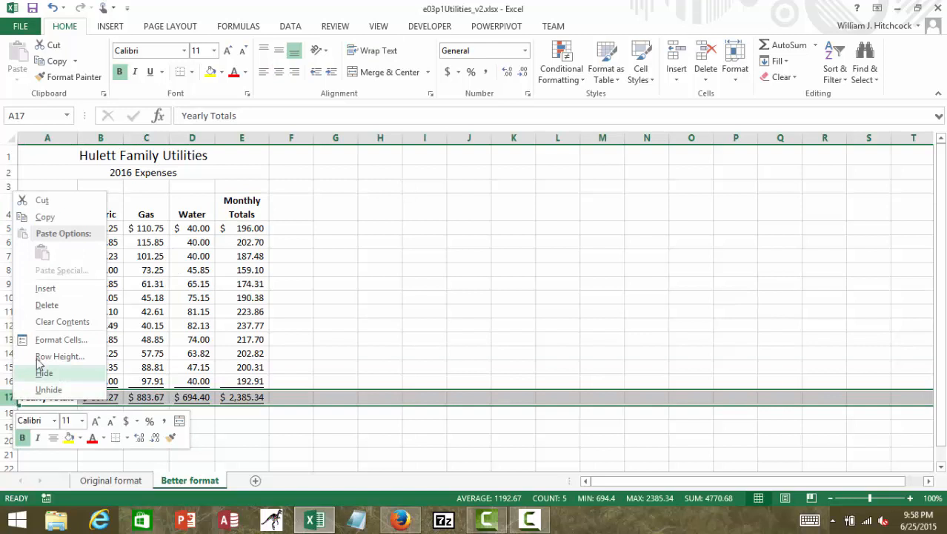
click(45, 289)
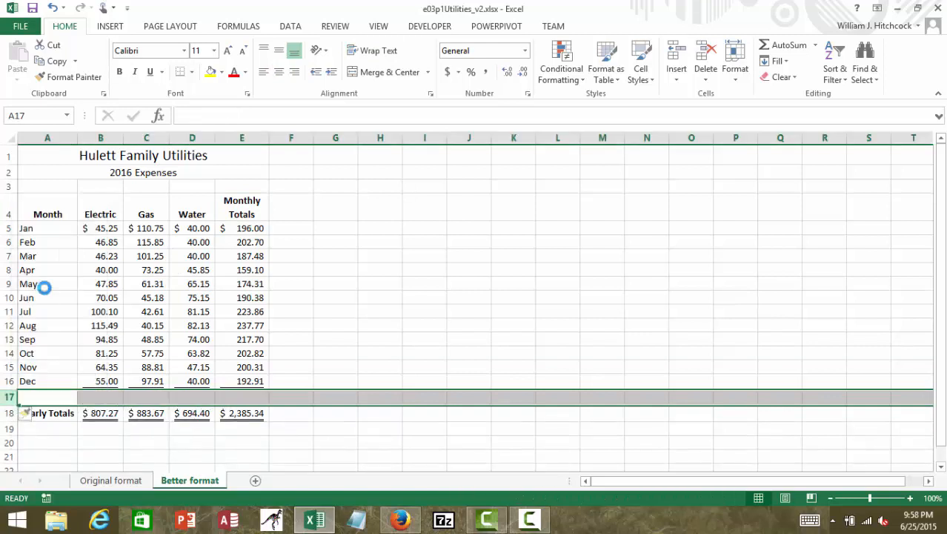
click(54, 398)
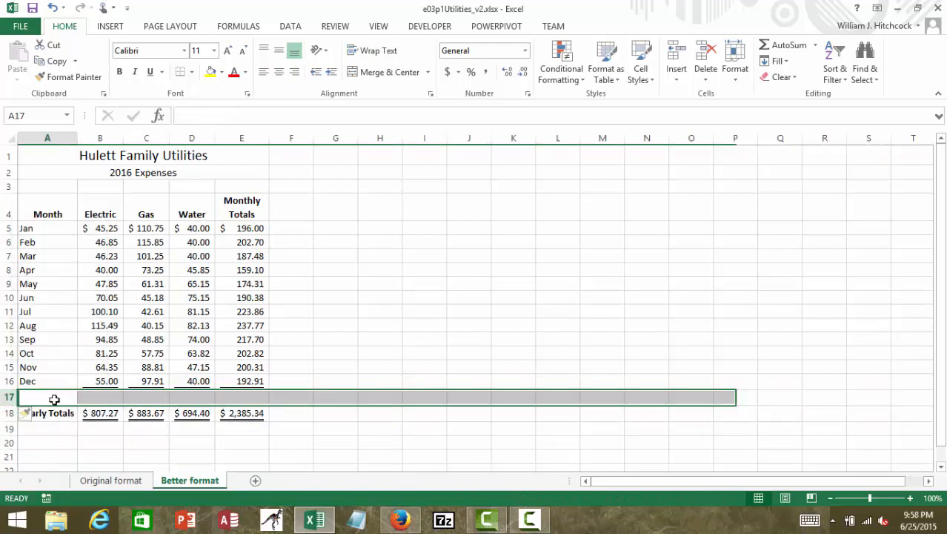
Examine the Dec cells in row 16 and the blank row 17 that separates the monthly data from the yearly totals.
key(Up)
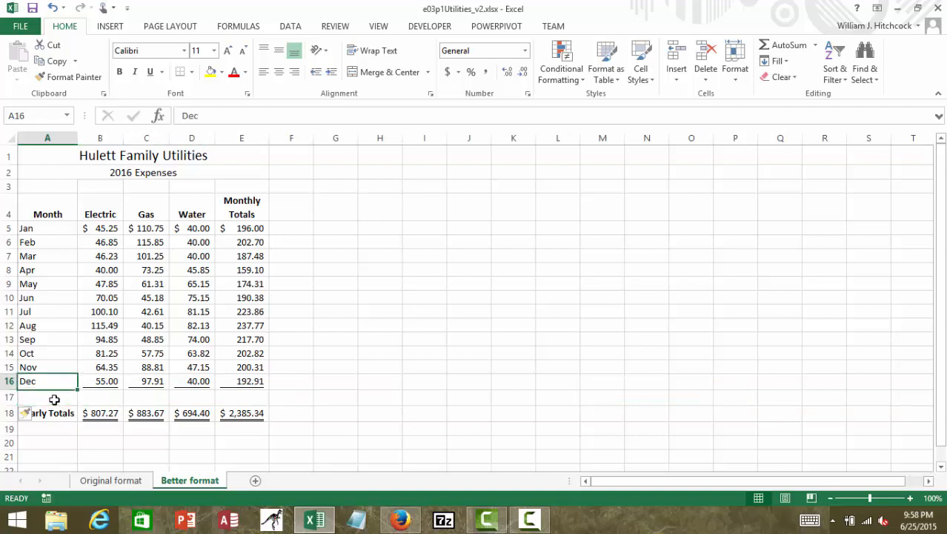
key(Right)
key(Right)
key(Right)
key(Right)
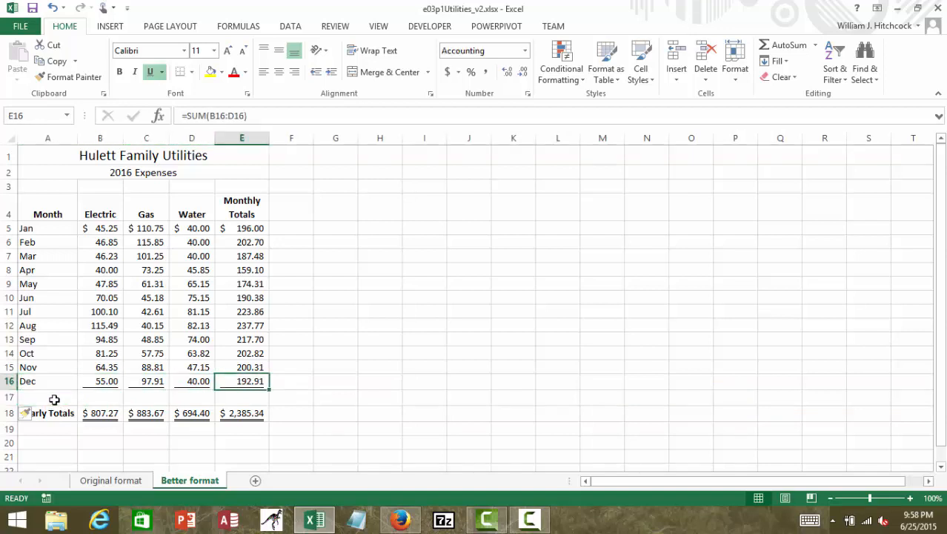
key(Left)
key(Left)
key(Left)
key(Left)
key(Right)
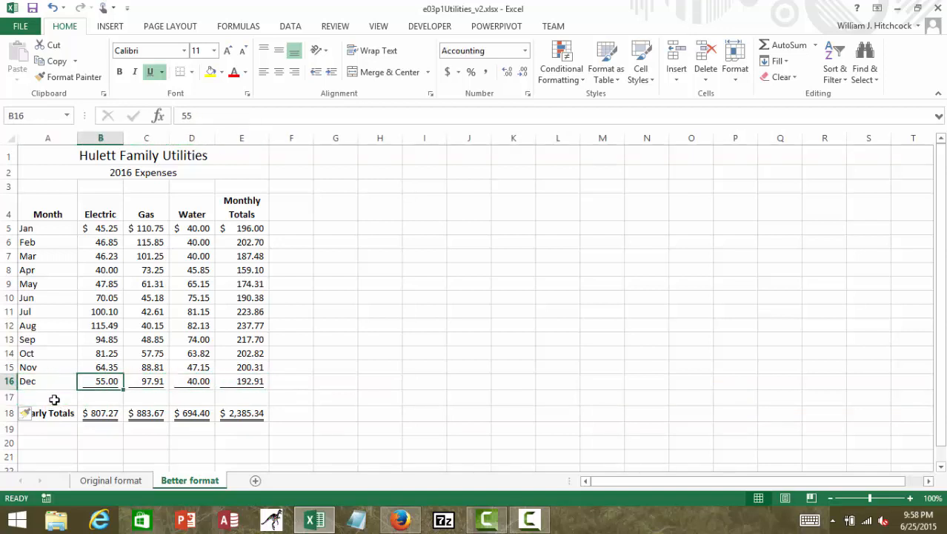
click(15, 398)
drag(15, 398, 10, 393)
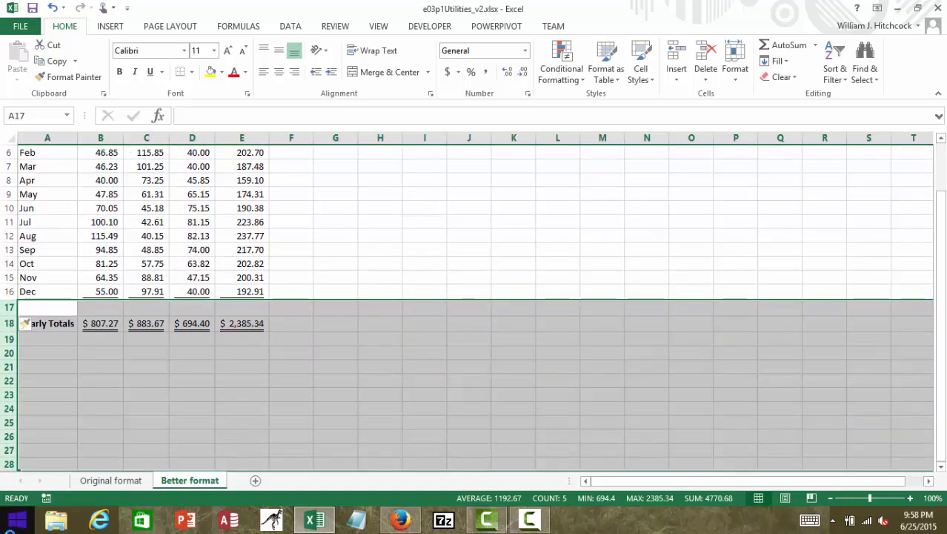
click(51, 286)
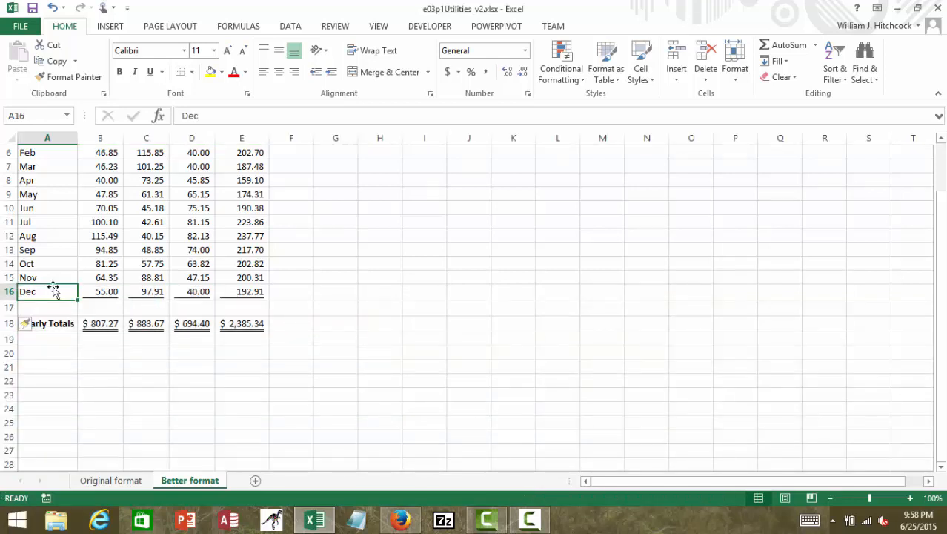
Try a top and double bottom border on the yearly totals in B18:E18.
click(106, 324)
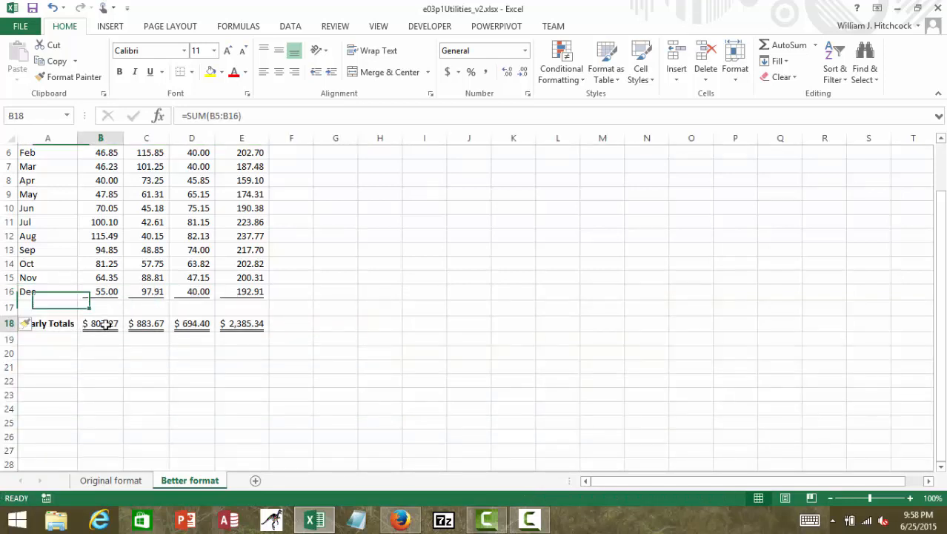
key(shift+Right)
key(shift+Right)
key(shift+Right)
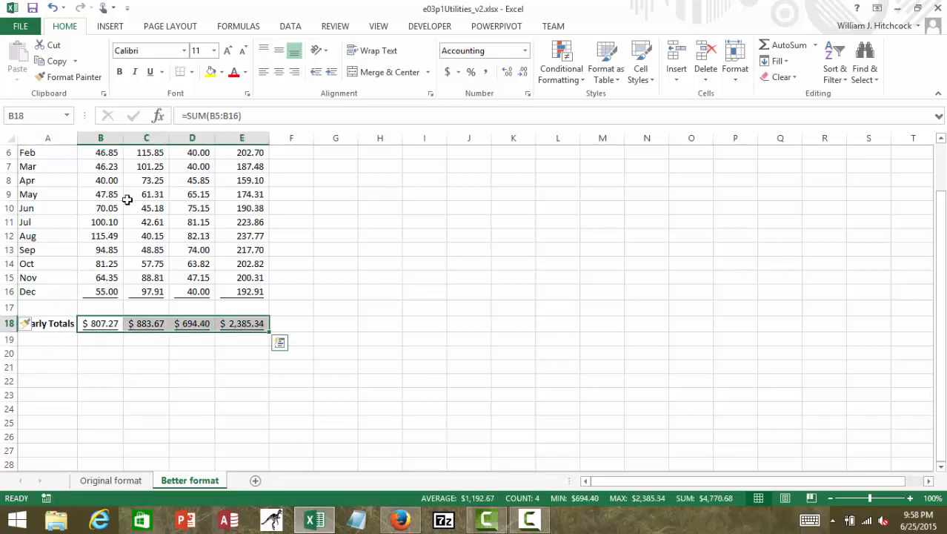
click(191, 72)
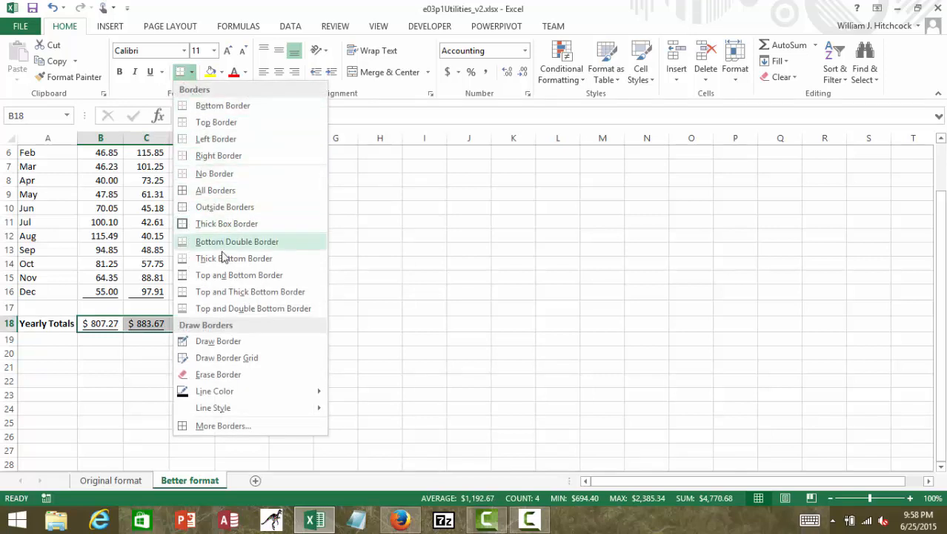
click(227, 308)
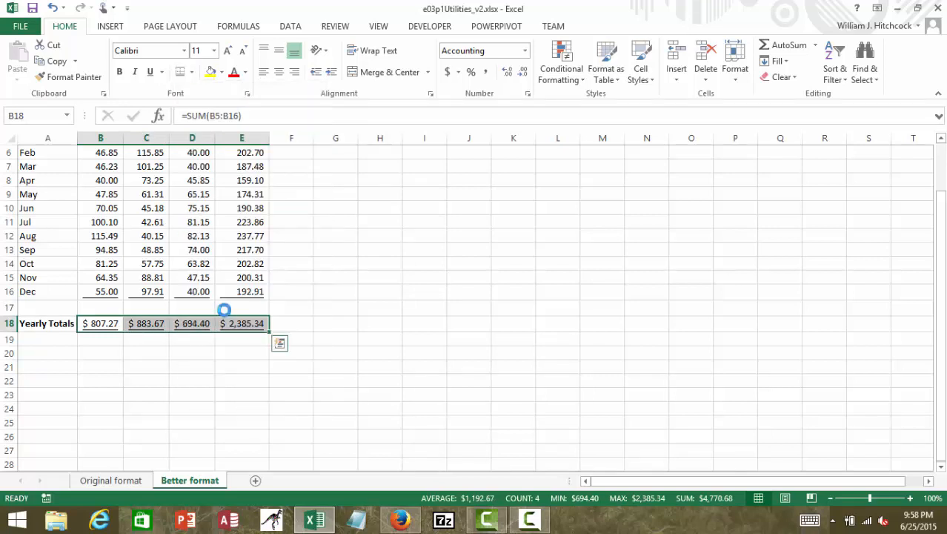
click(103, 310)
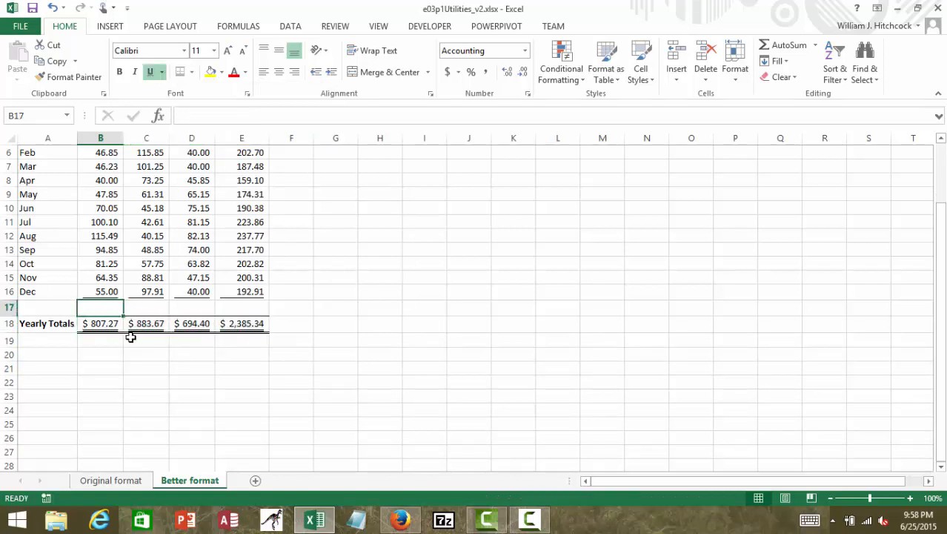
Remove all borders from the yearly totals in B18:E18.
click(99, 322)
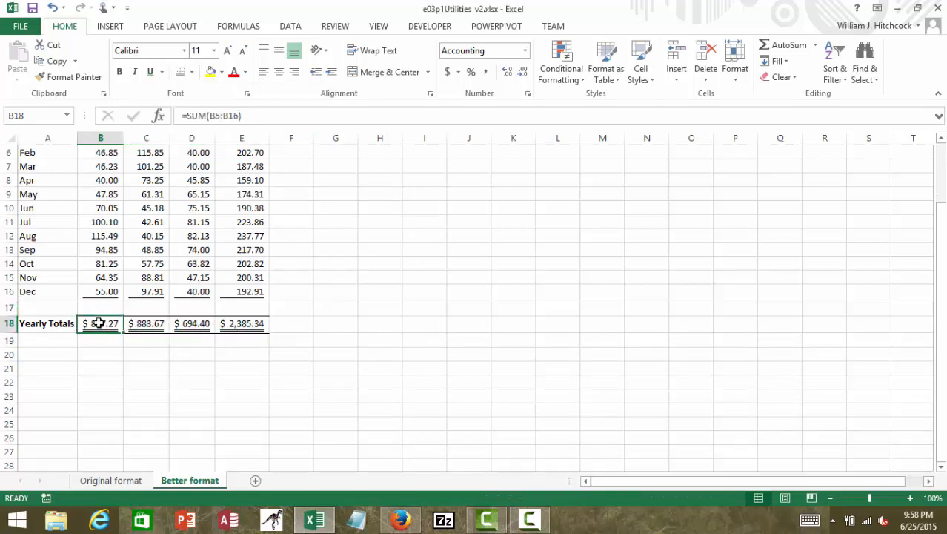
key(shift+Right)
key(shift+Right)
key(shift+Right)
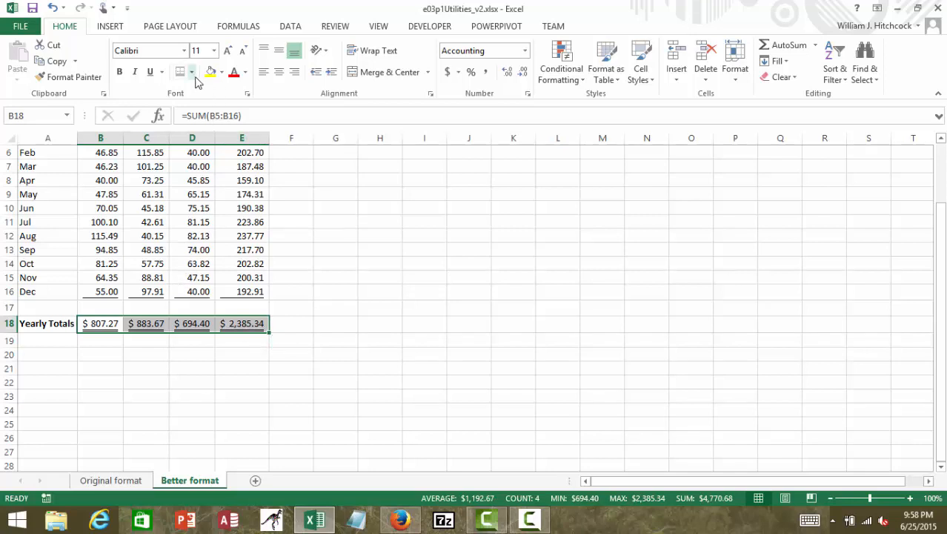
click(192, 72)
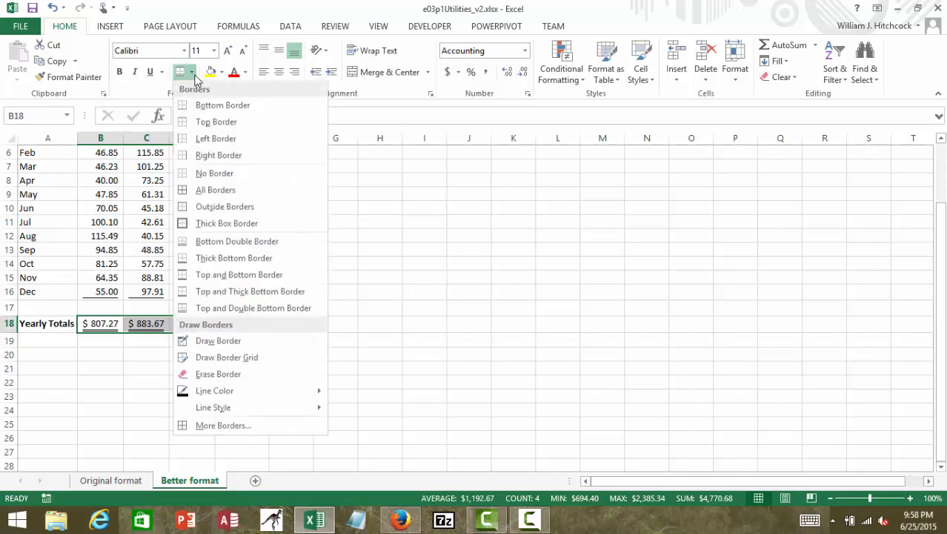
click(197, 174)
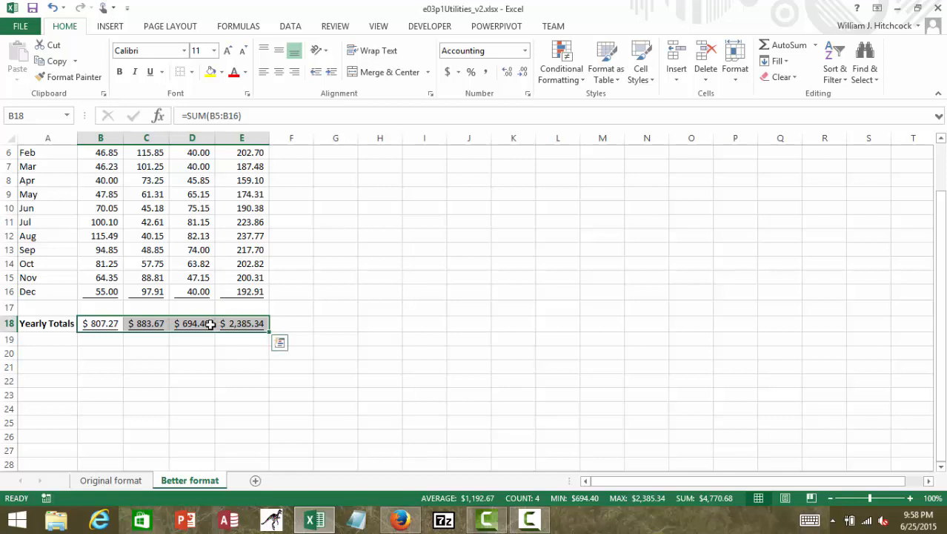
Remove the font underline from the yearly totals in B18:E18.
click(160, 73)
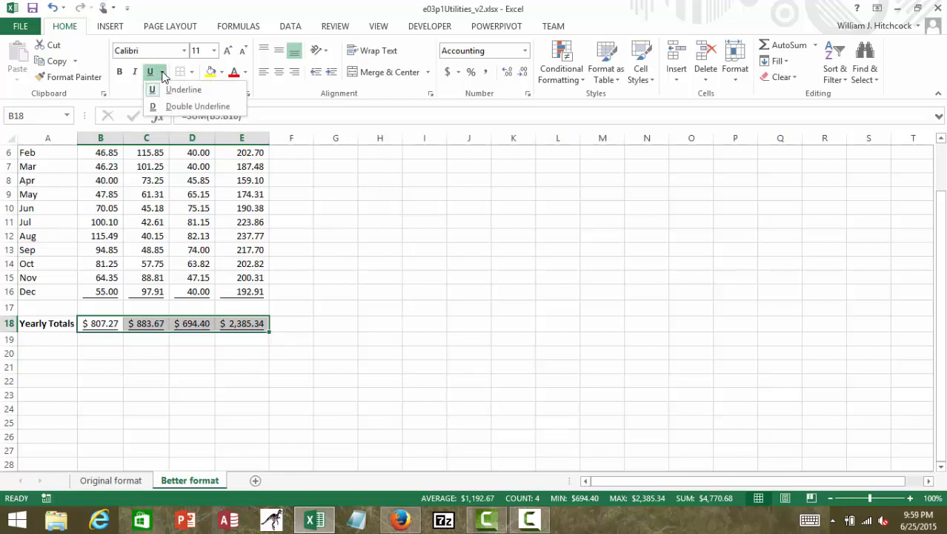
click(171, 101)
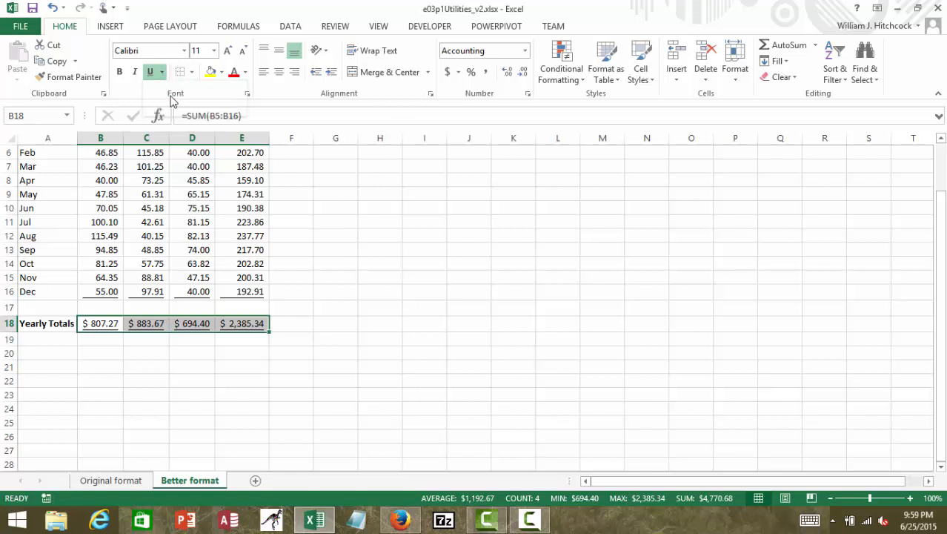
click(318, 293)
Apply a top and double bottom border to the yearly totals in B18:E18.
drag(102, 323, 262, 323)
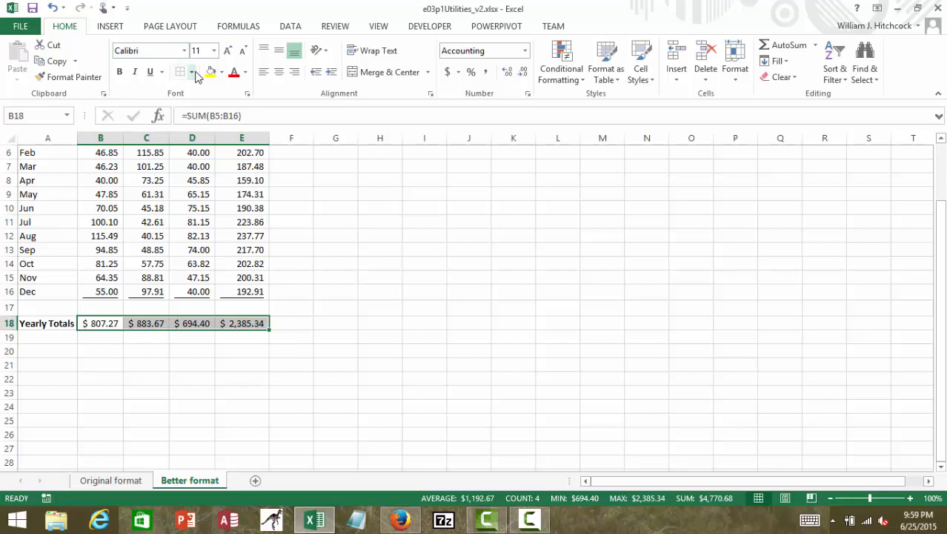
click(191, 72)
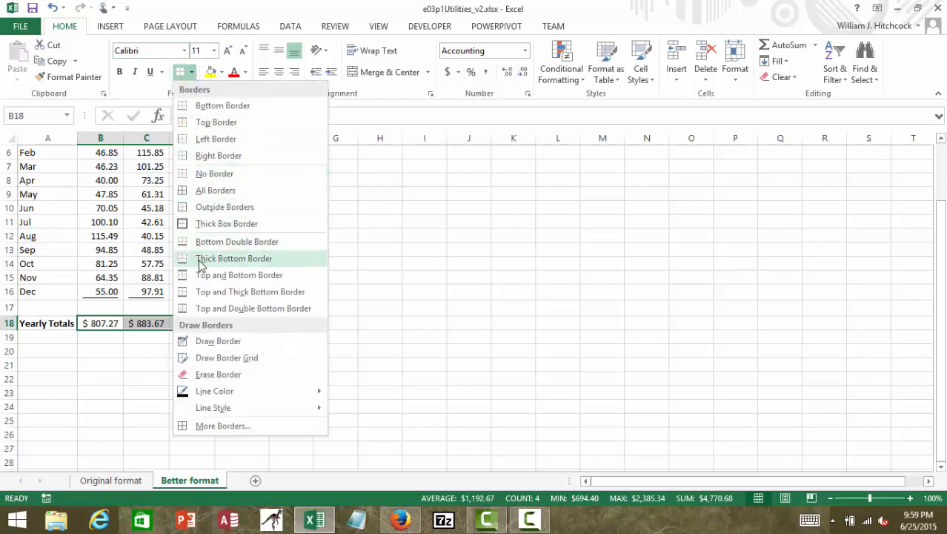
click(206, 313)
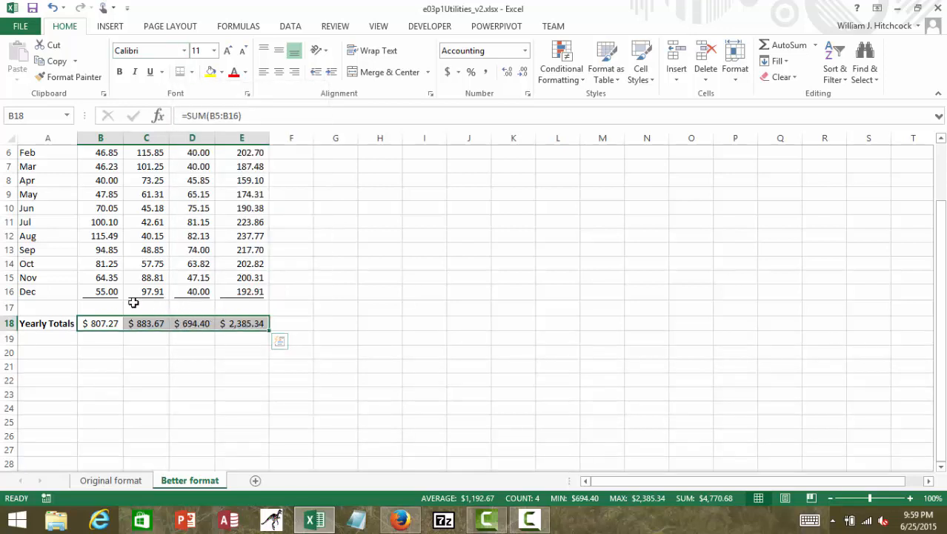
click(92, 305)
Remove the font underline from the December values in B16:E16.
click(95, 293)
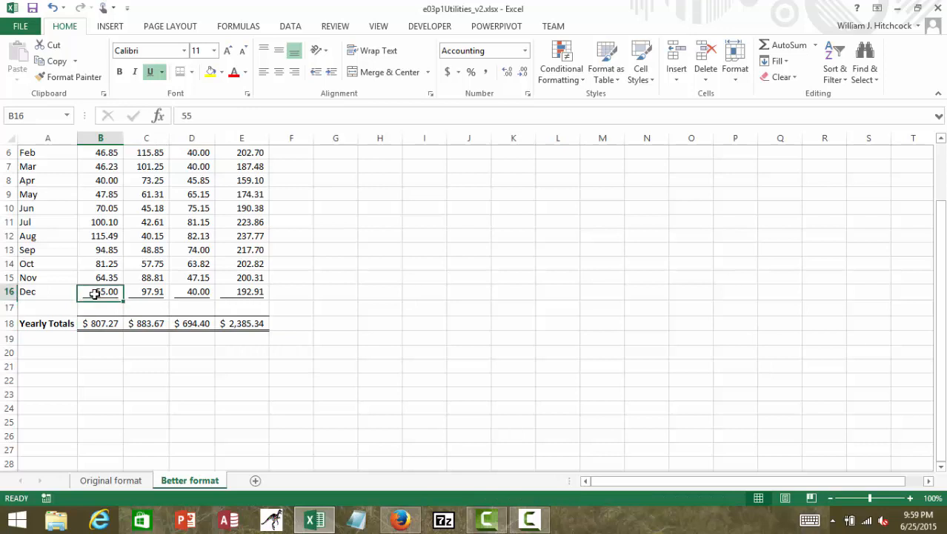
key(shift+Right)
key(shift+Right)
key(shift+Right)
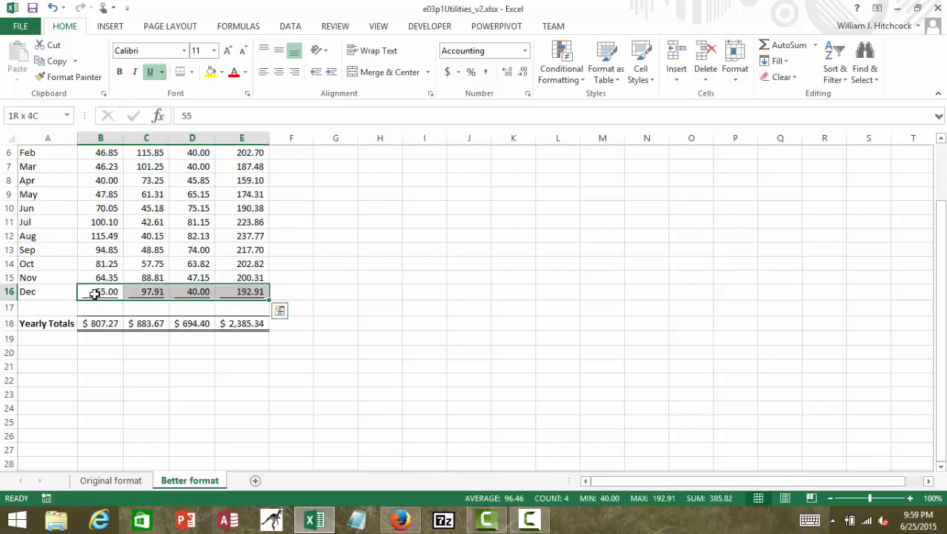
click(161, 71)
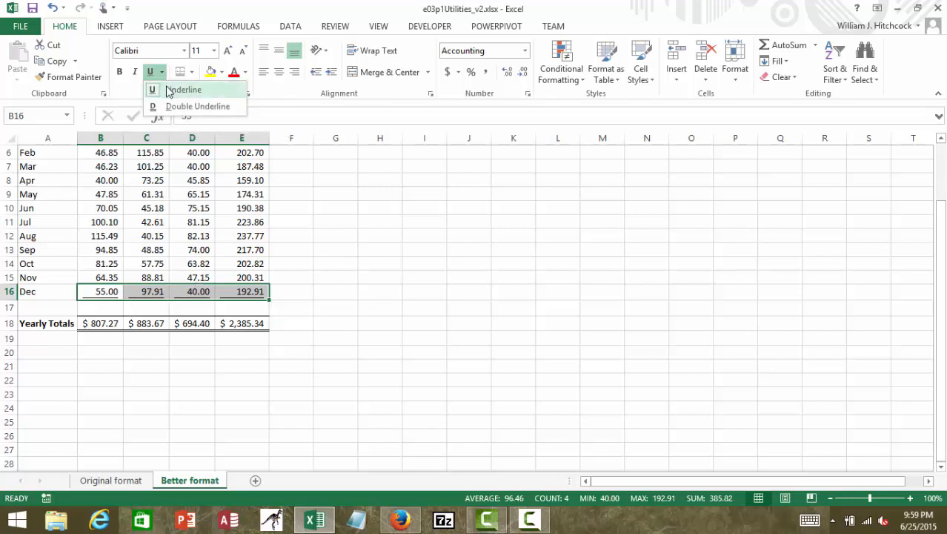
click(169, 89)
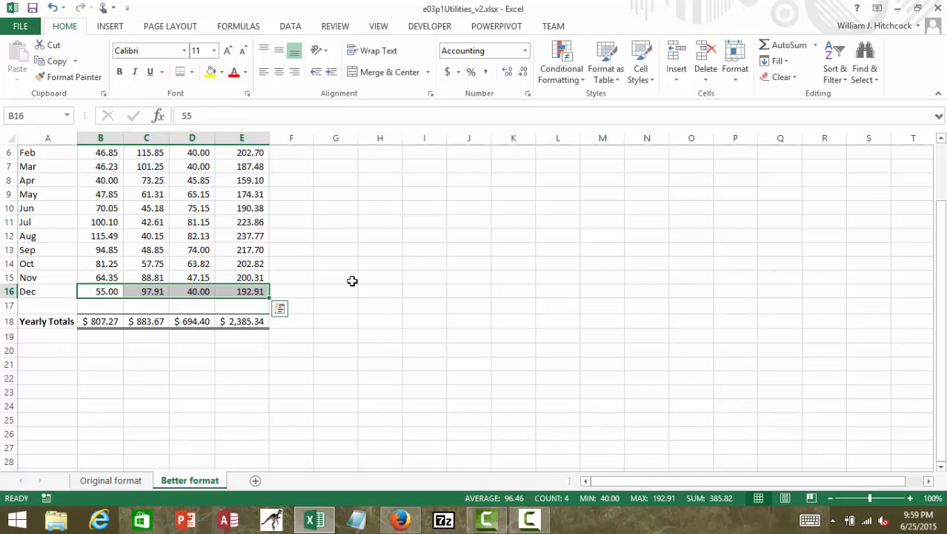
Return to the top of the sheet, select the first month in A5 and save the workbook.
key(ctrl+Home)
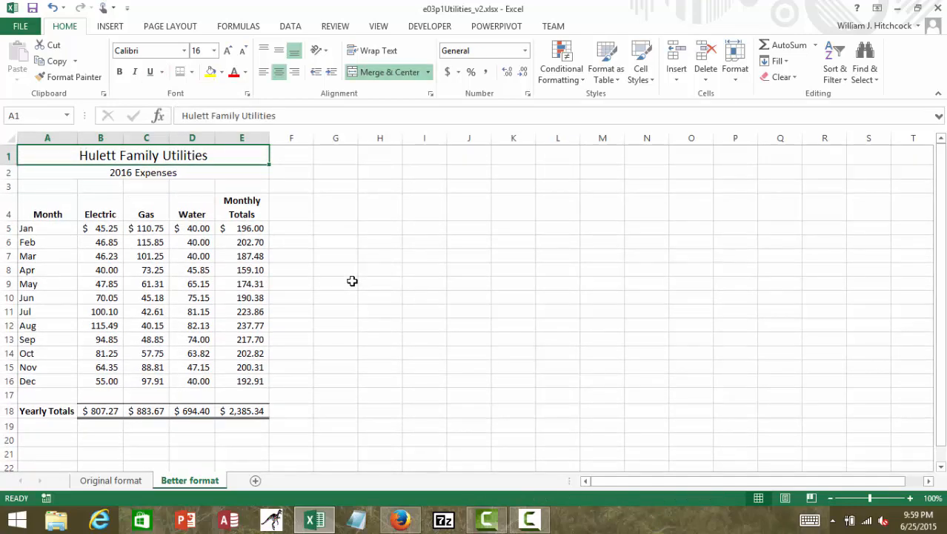
click(57, 229)
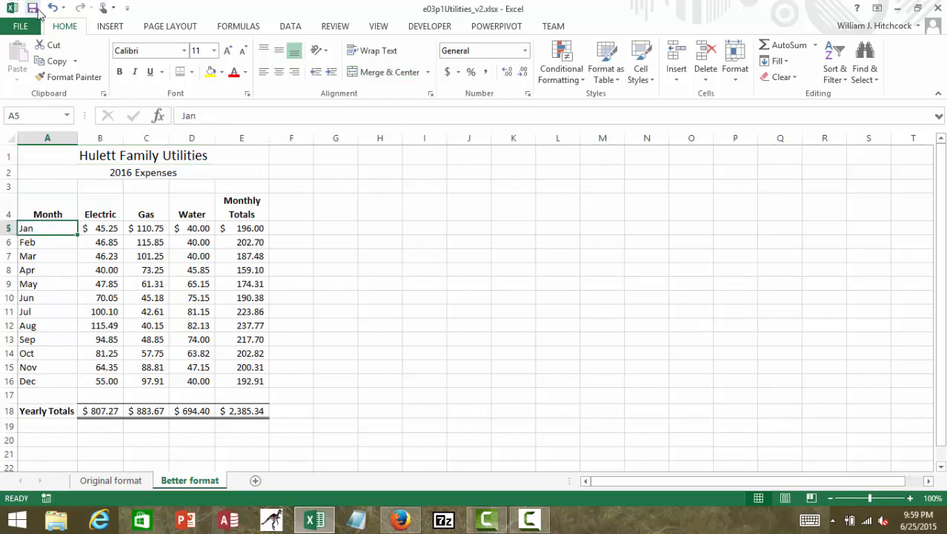
click(32, 9)
Custom-sort the monthly data by the Electric column's values, from Largest to Smallest.
click(831, 67)
click(849, 132)
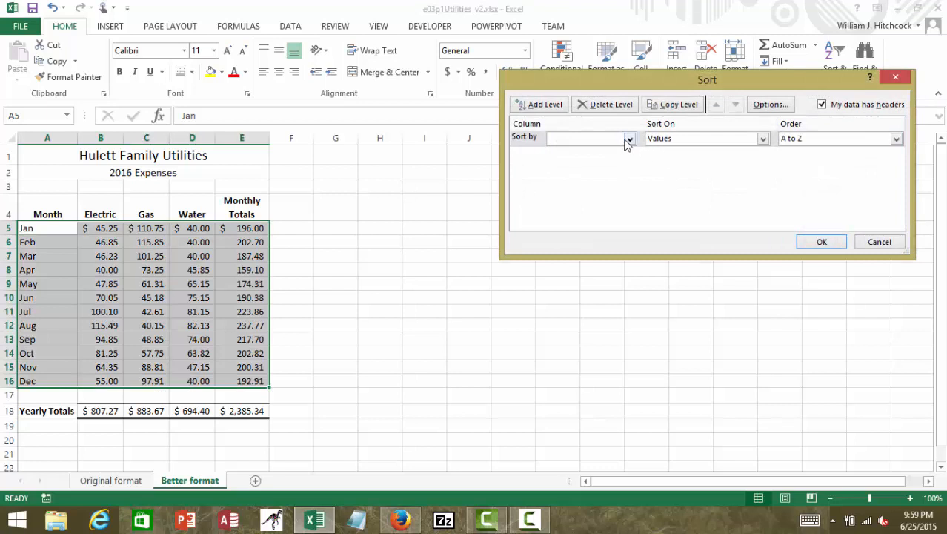
click(629, 140)
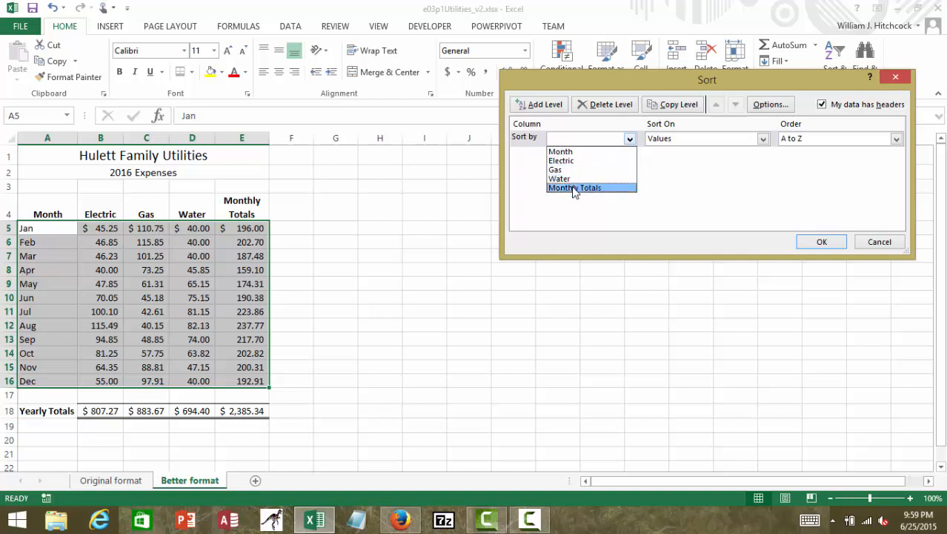
click(563, 160)
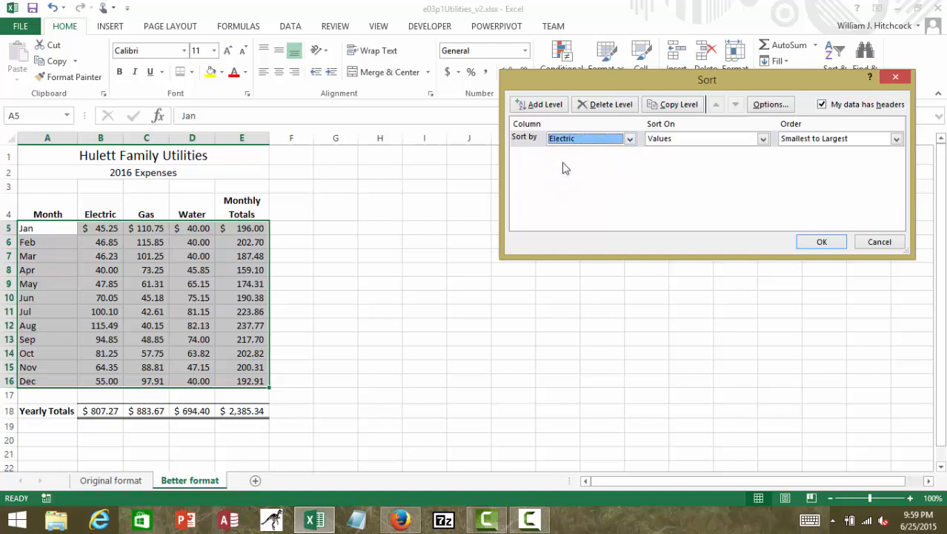
click(805, 141)
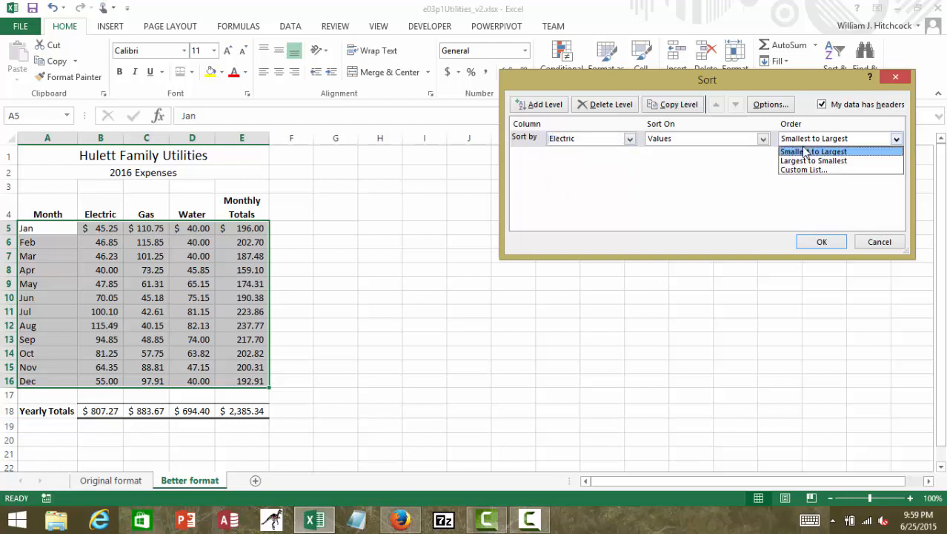
click(806, 160)
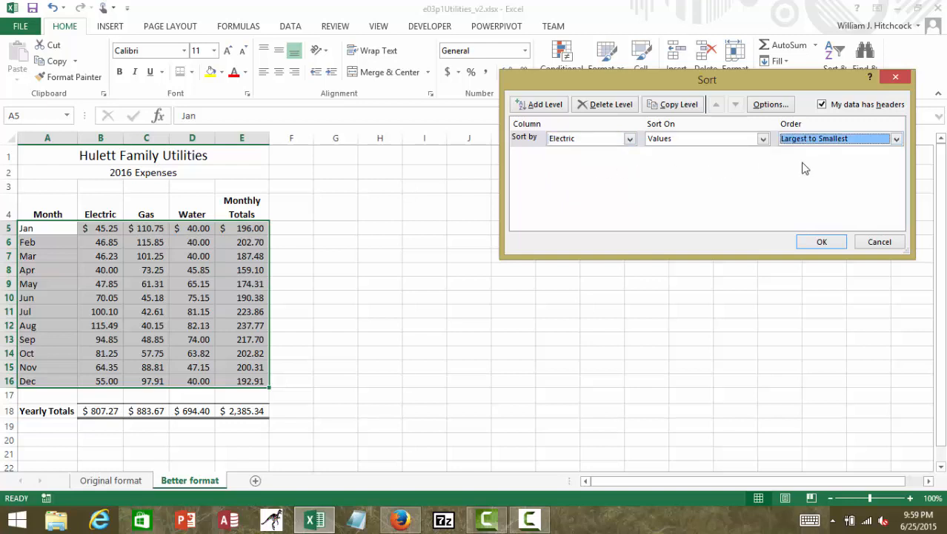
click(822, 242)
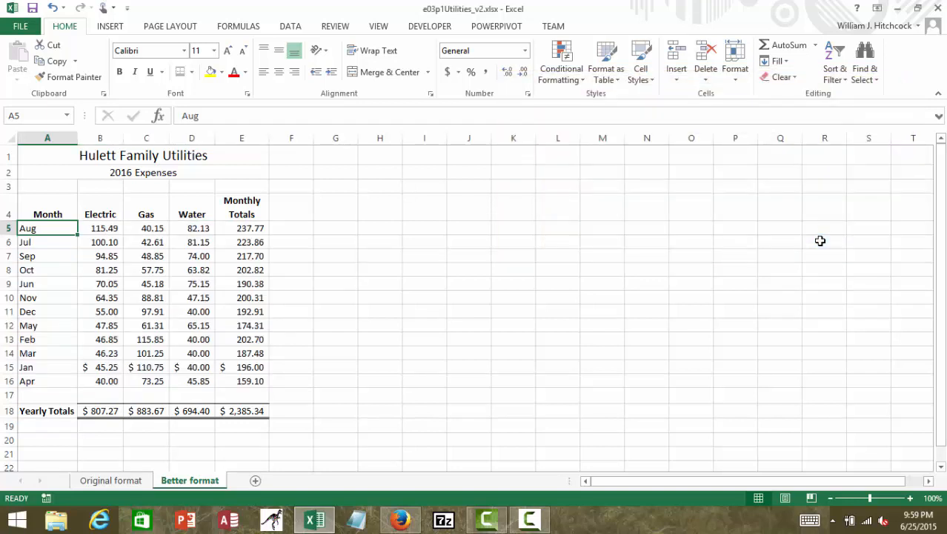
Examine the order of the sorted Electric values down column B, then go back to the first month.
key(Right)
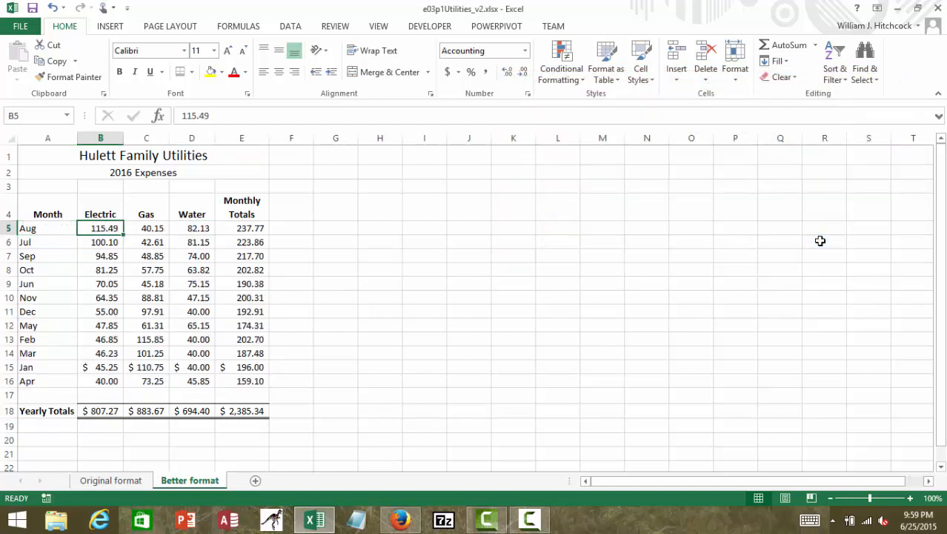
key(Down)
key(Down)
key(Down)
key(Down)
key(Down)
key(Down)
key(Down)
key(Down)
key(Down)
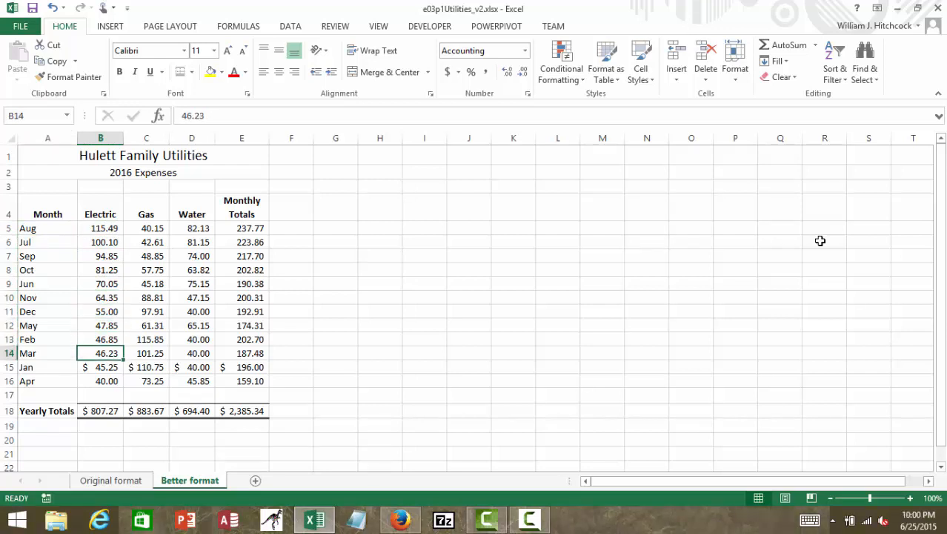
key(Up)
key(Up)
key(Up)
key(Up)
key(Up)
key(Up)
key(Up)
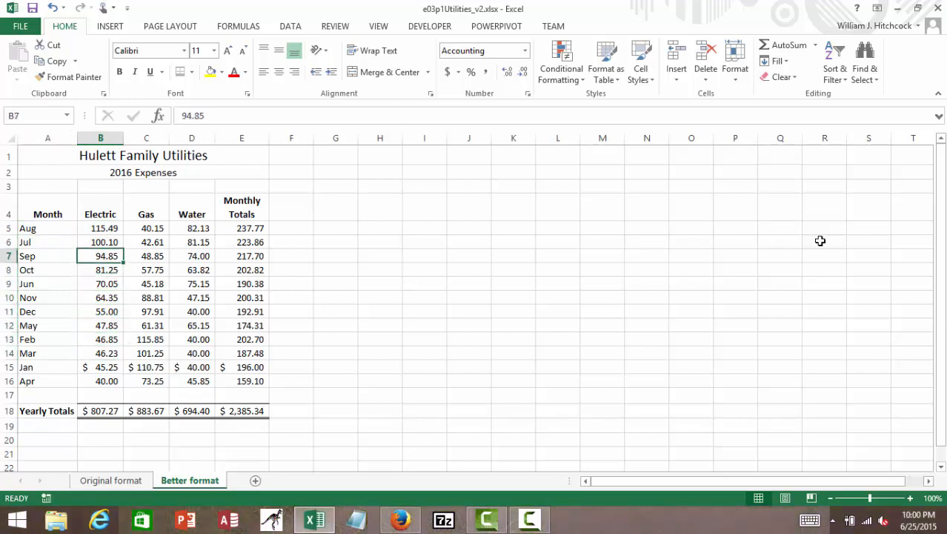
key(Up)
key(Up)
key(Left)
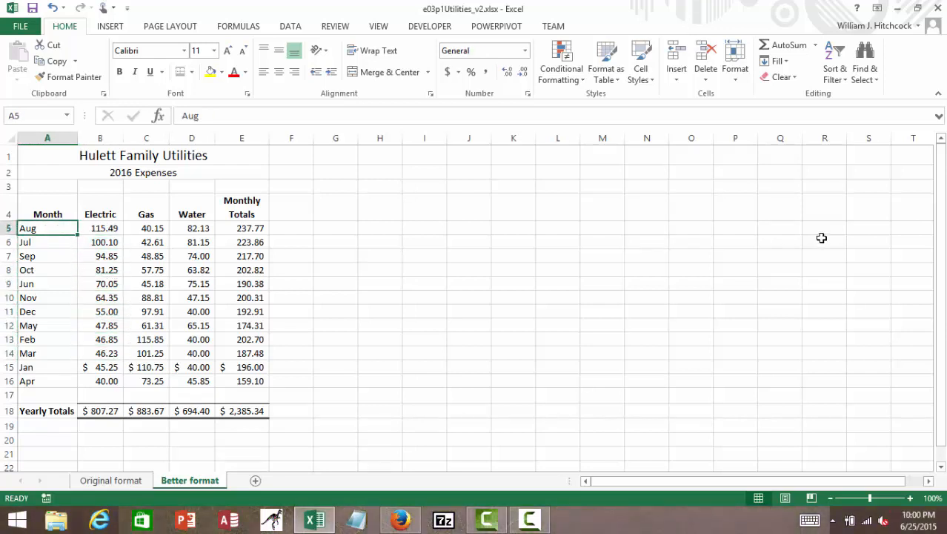
Custom-sort the monthly data by the Month column in A to Z order.
click(835, 74)
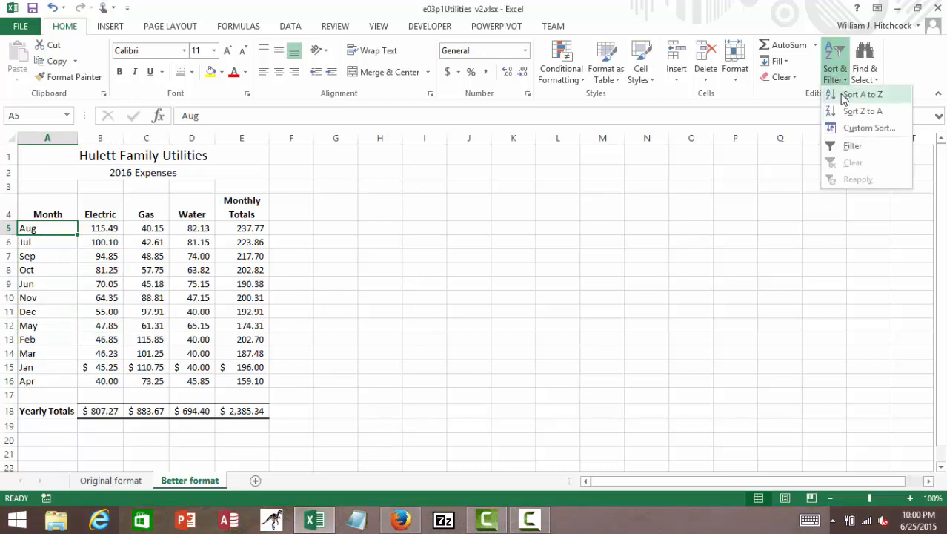
click(860, 129)
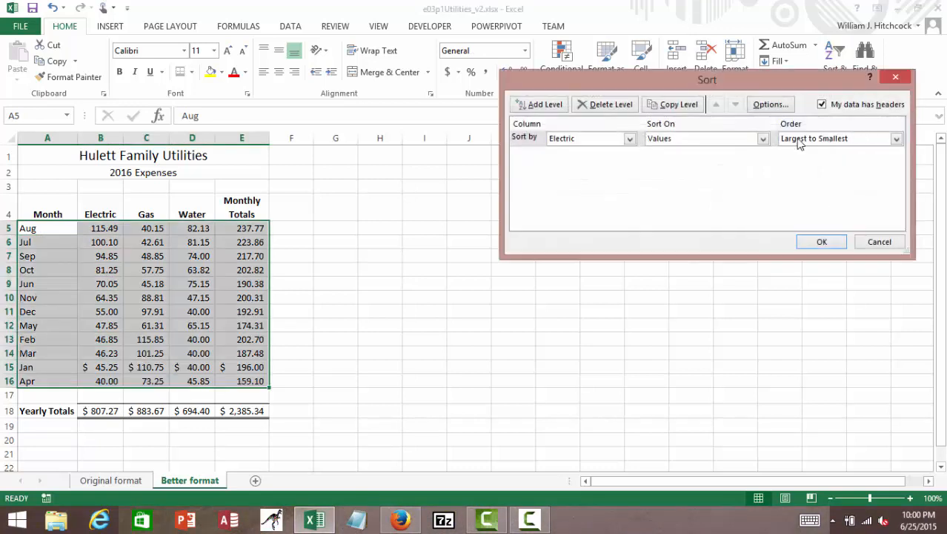
click(629, 140)
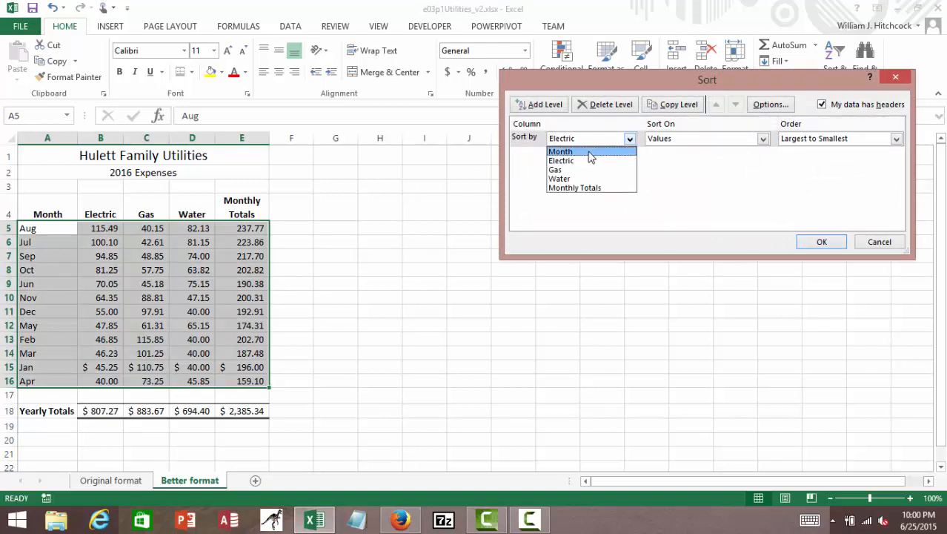
click(594, 152)
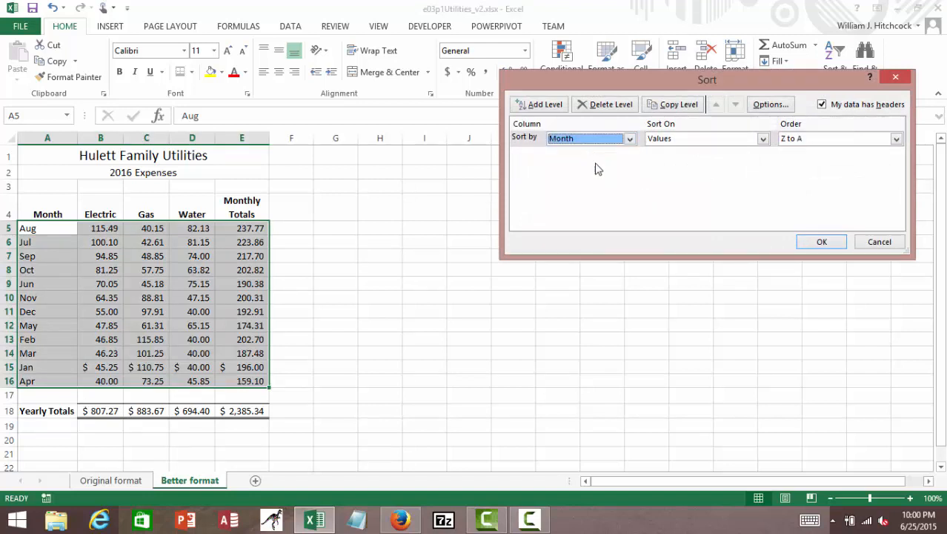
click(833, 141)
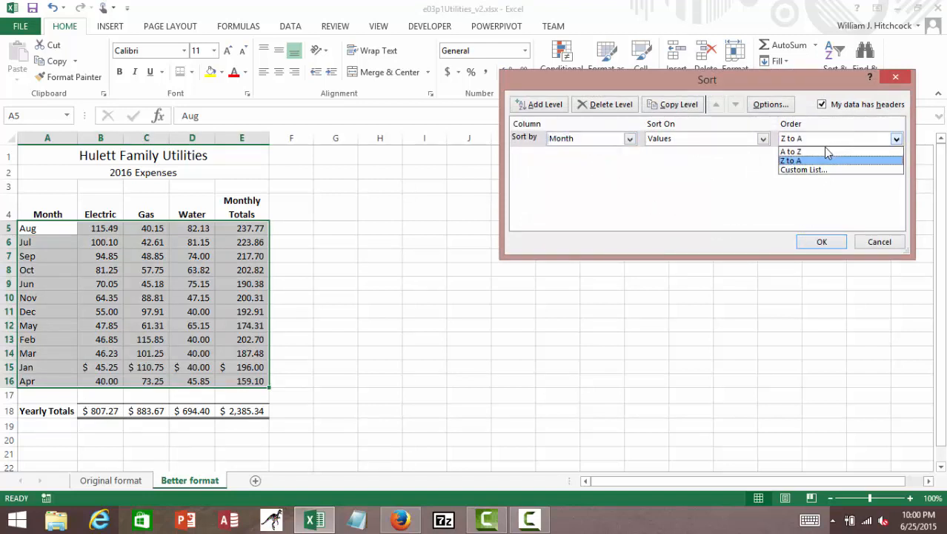
click(823, 151)
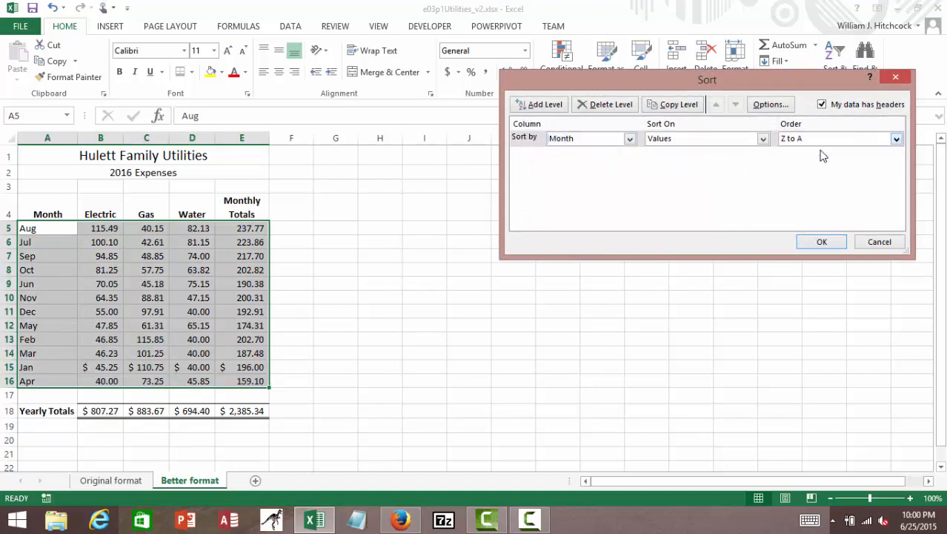
click(821, 243)
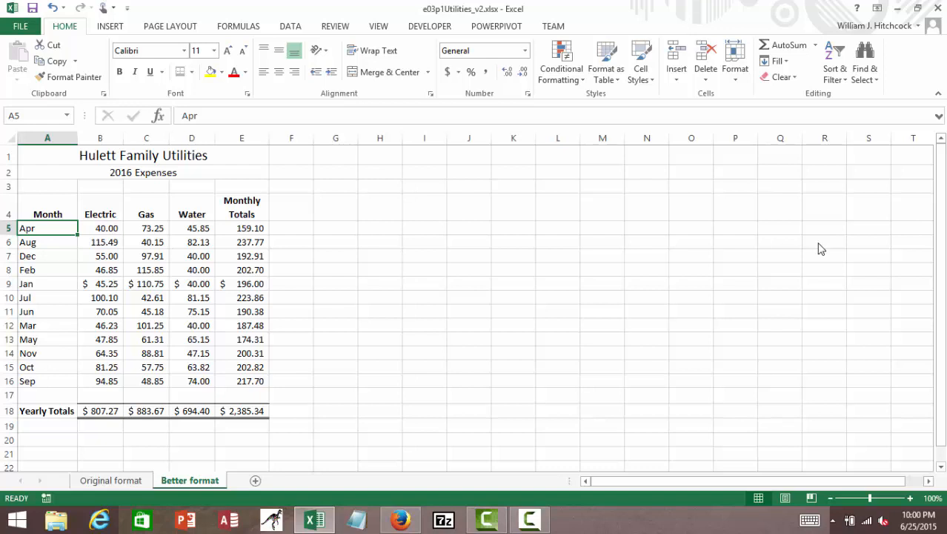
Custom-sort the monthly data by Month, ordered by the custom list Jan, Feb, Mar, Apr, May, Jun.
click(836, 72)
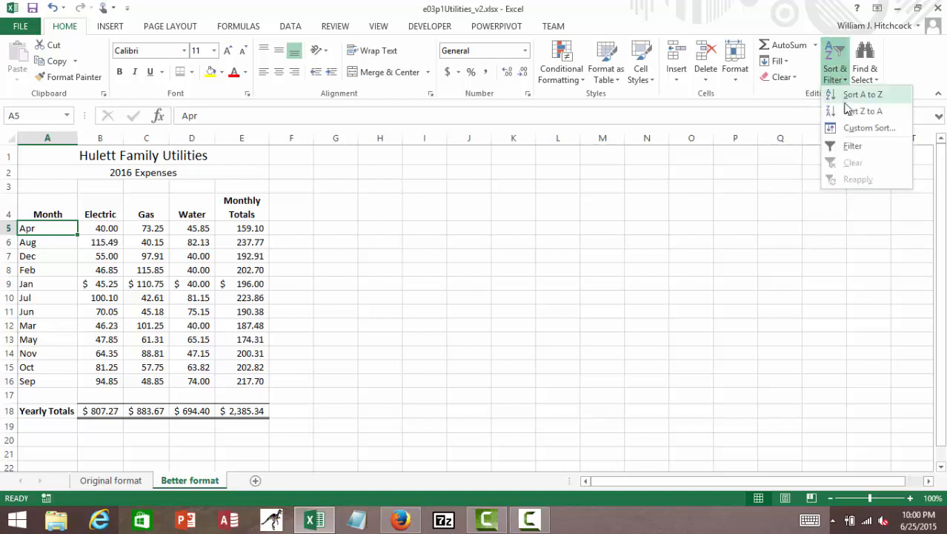
click(858, 129)
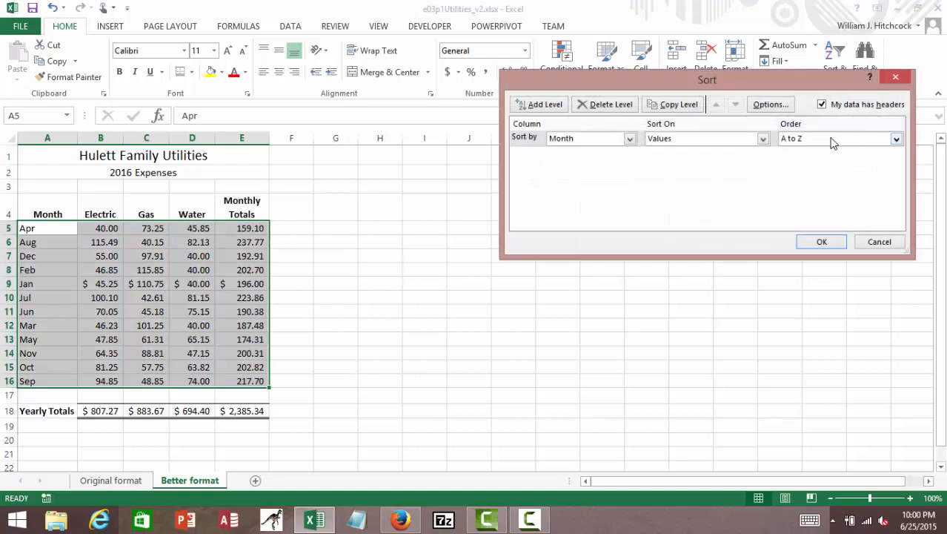
click(830, 139)
click(813, 169)
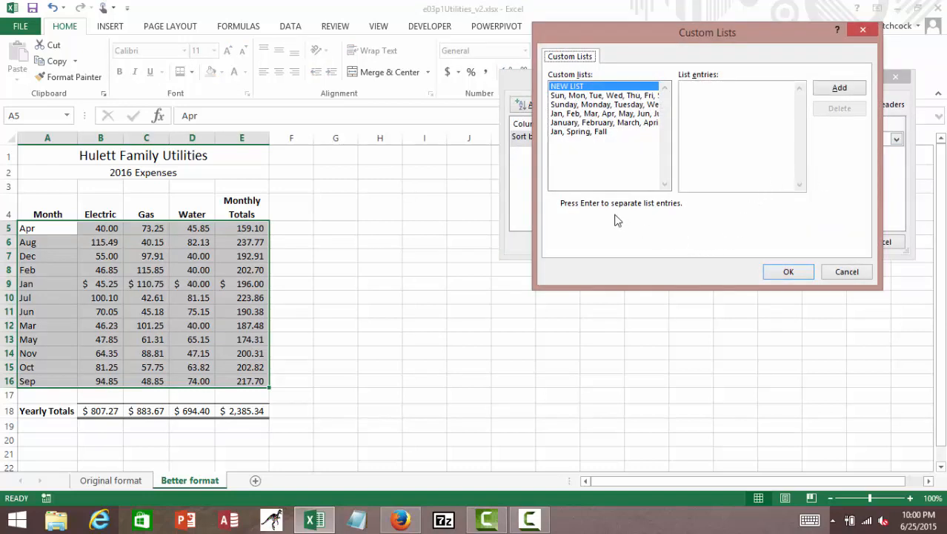
click(590, 114)
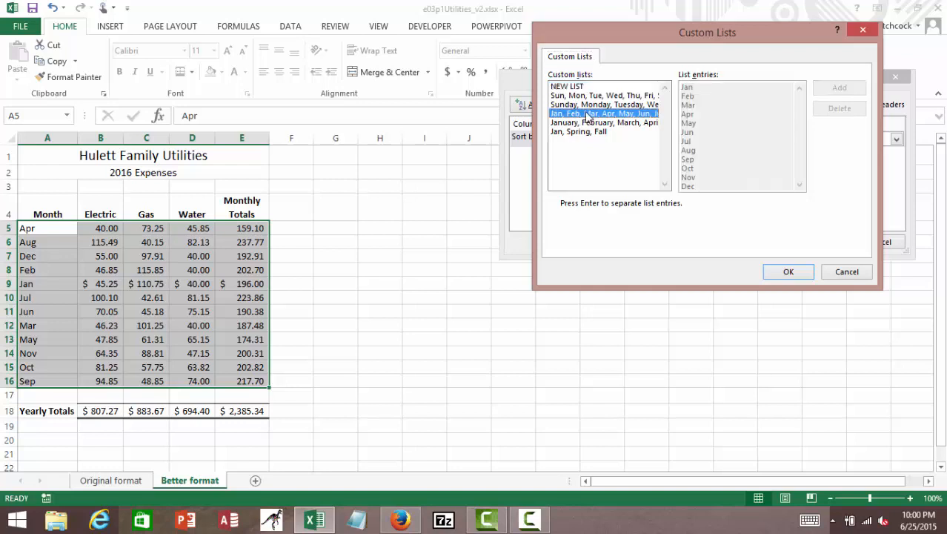
click(788, 272)
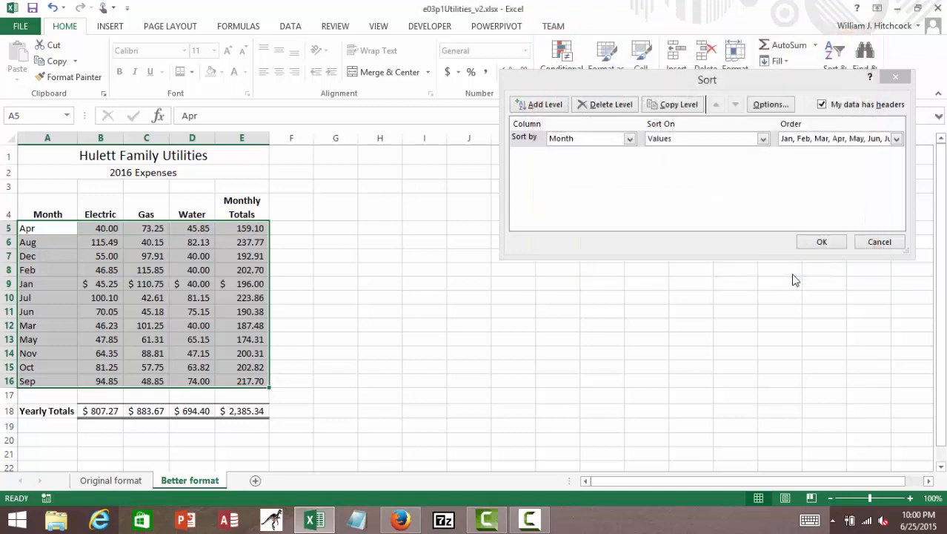
click(819, 243)
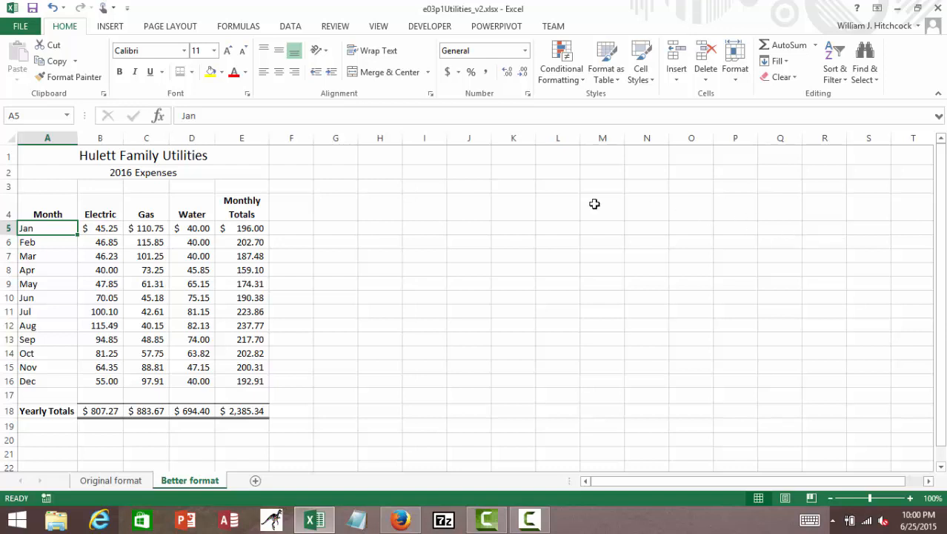
Highlight the blank cells A3:E3 that separate the titles from the column headings.
click(39, 188)
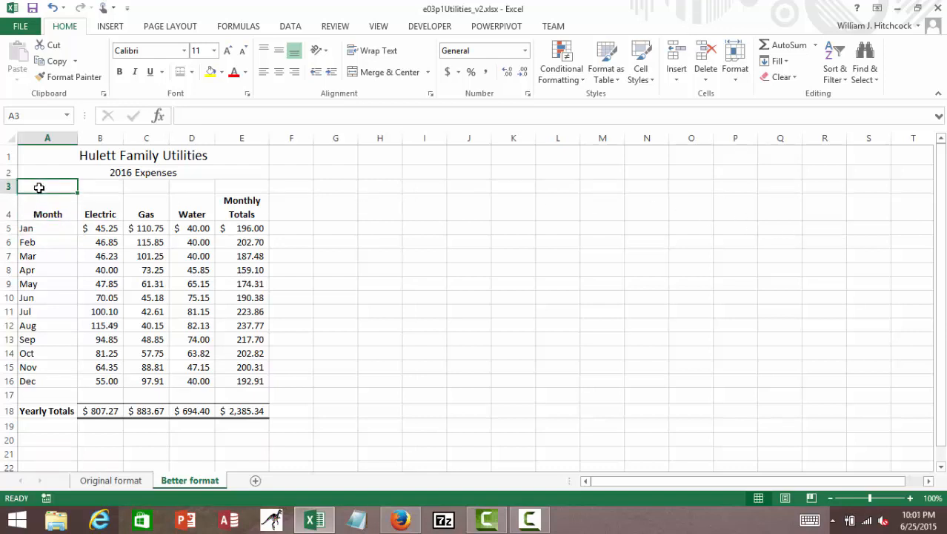
key(shift+Right)
key(shift+Right)
key(shift+Right)
key(shift+Right)
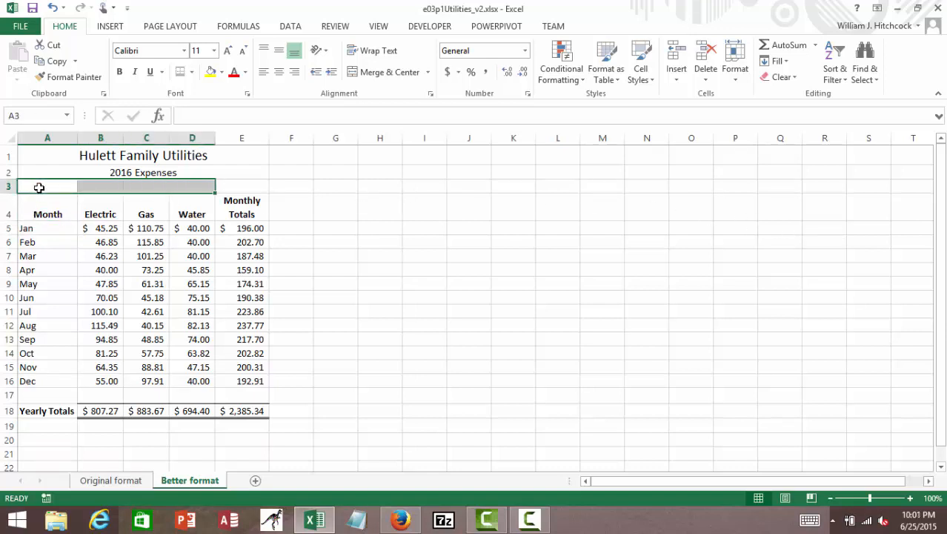
Highlight the blank cells A17:E17 that separate the monthly data from the yearly totals.
key(Down)
key(Down)
key(Down)
key(Down)
key(Down)
key(Down)
key(Down)
key(Down)
key(Down)
key(Down)
key(Down)
key(Down)
key(Down)
key(Down)
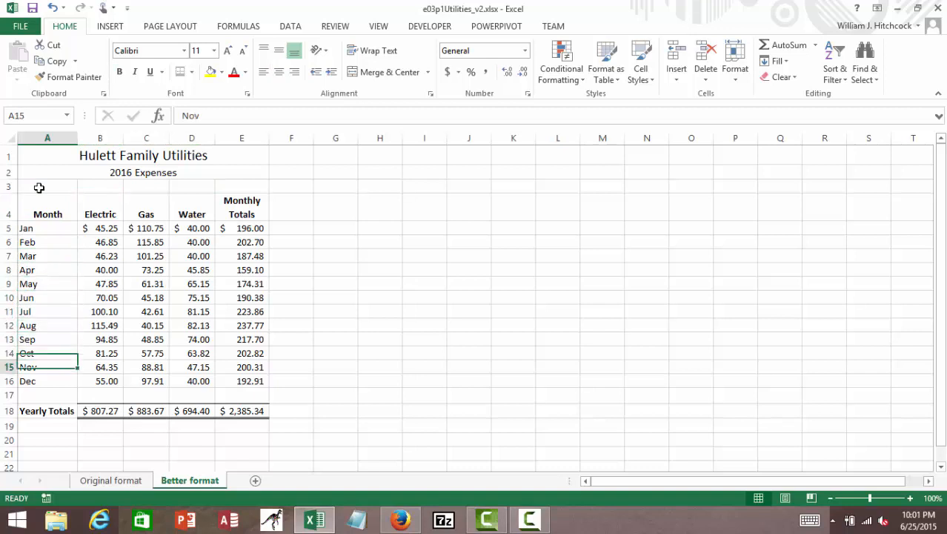
key(shift+Right)
key(shift+Right)
key(shift+Right)
key(shift+Right)
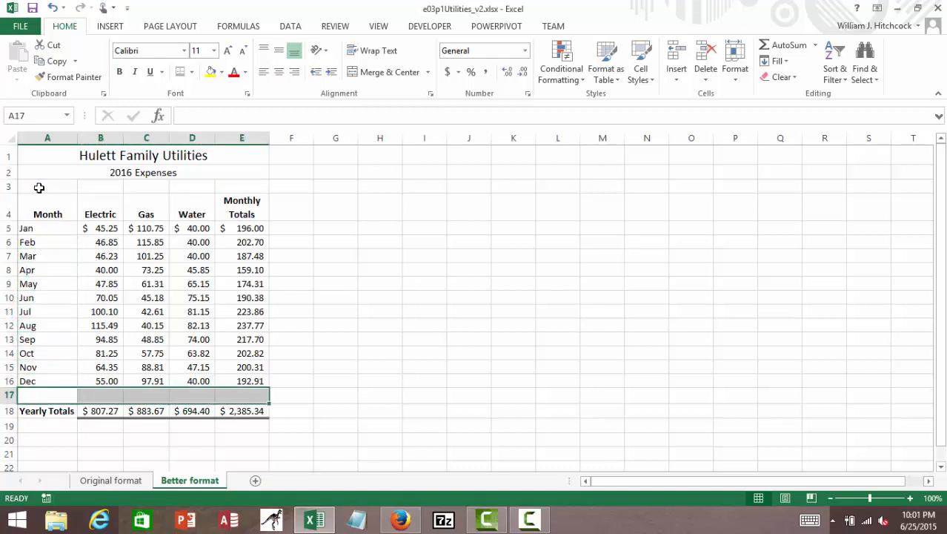
Replace the Electric yearly total in B18 with =sum(B4:B17), covering the column heading through the blank spacer row.
key(Down)
key(Right)
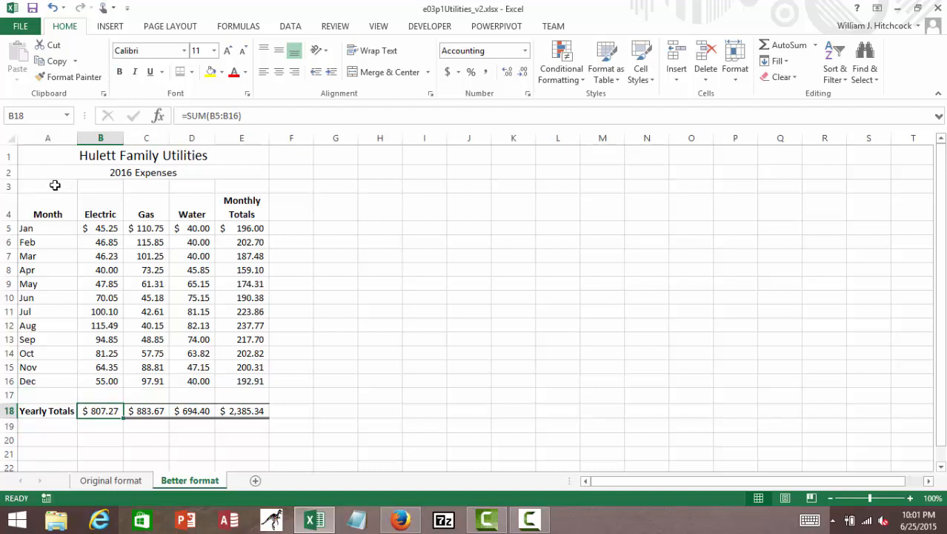
triple_click(219, 116)
text(=)
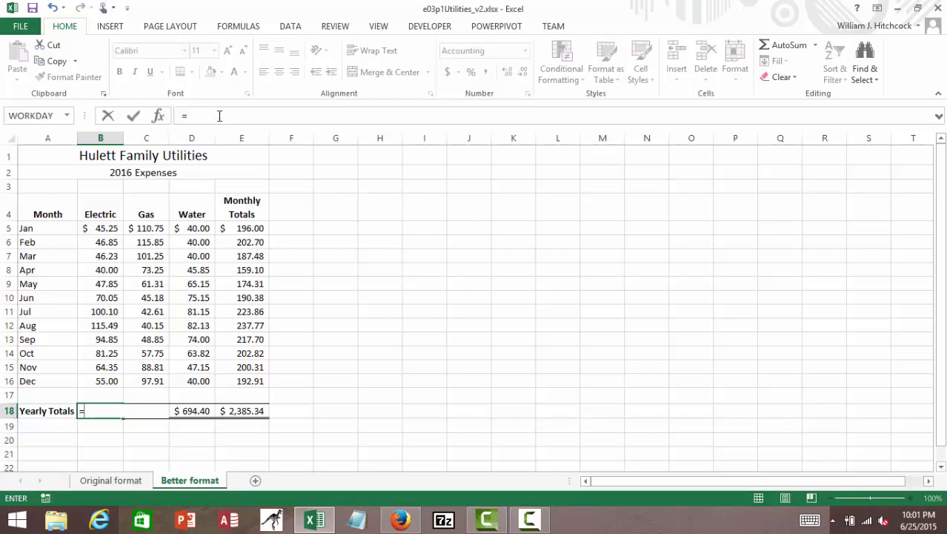
text(sum()
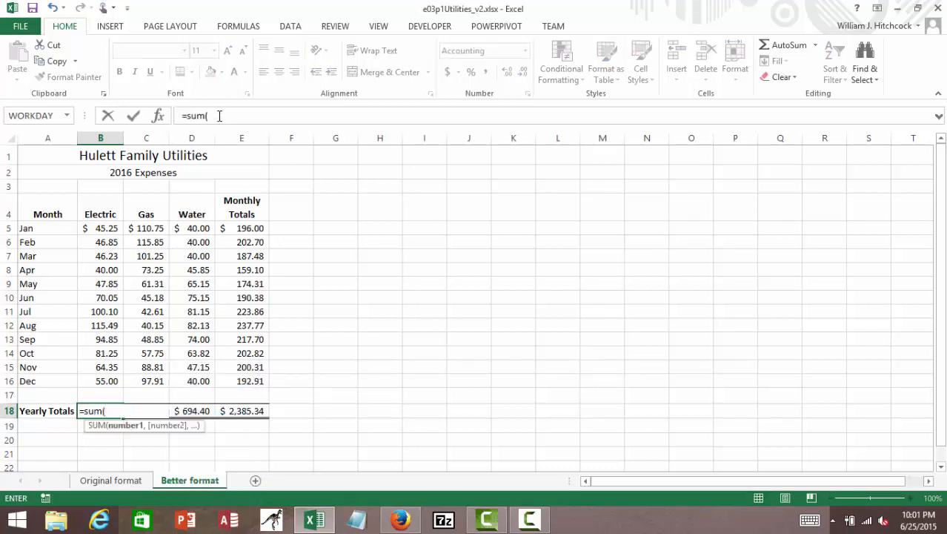
key(Up)
key(Up)
key(Up)
key(Up)
key(Up)
key(Up)
key(Up)
key(Up)
key(Up)
key(Up)
key(Up)
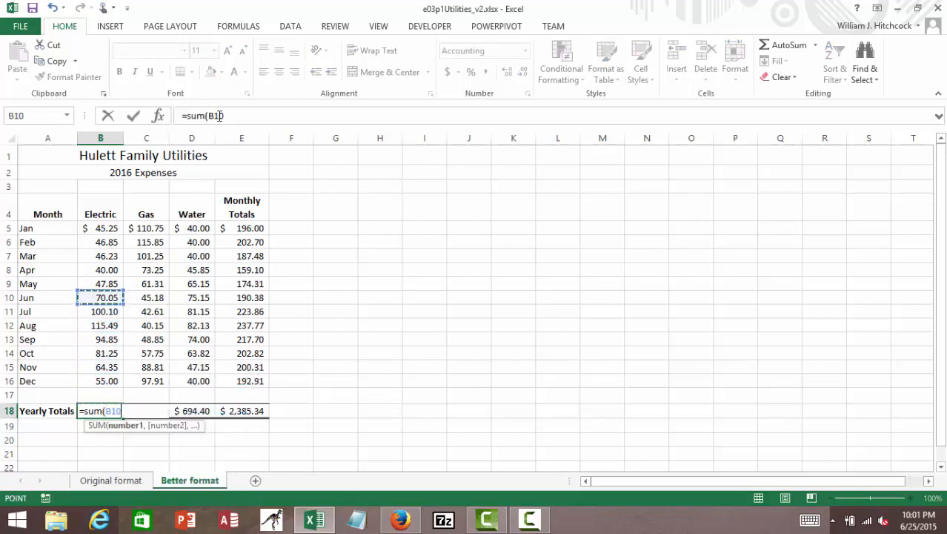
key(Up)
key(Up)
key(Up)
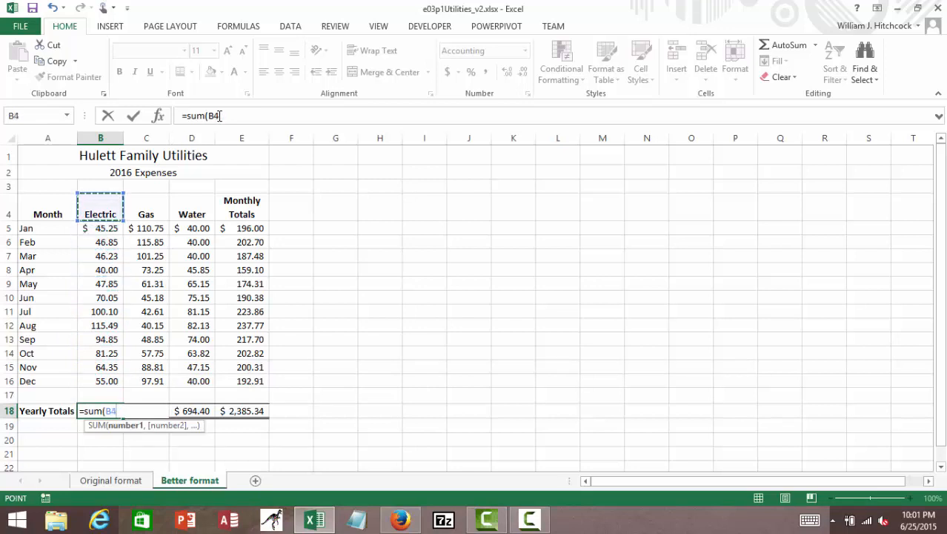
key(shift+Down)
key(shift+Down)
key(shift+Down)
key(shift+Down)
key(shift+Down)
key(shift+Down)
key(shift+Down)
key(shift+Down)
key(shift+Down)
key(shift+Down)
key(shift+Down)
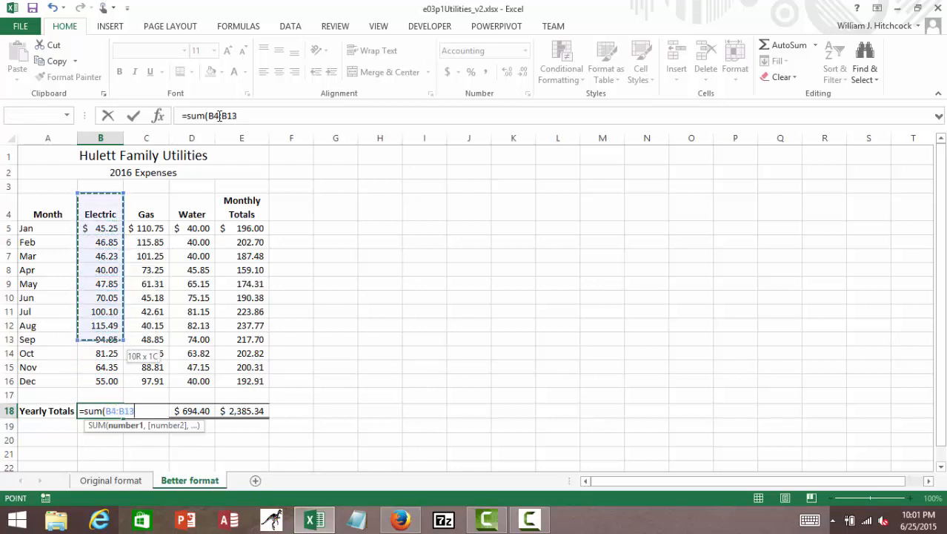
key(shift+Down)
key(shift+Down)
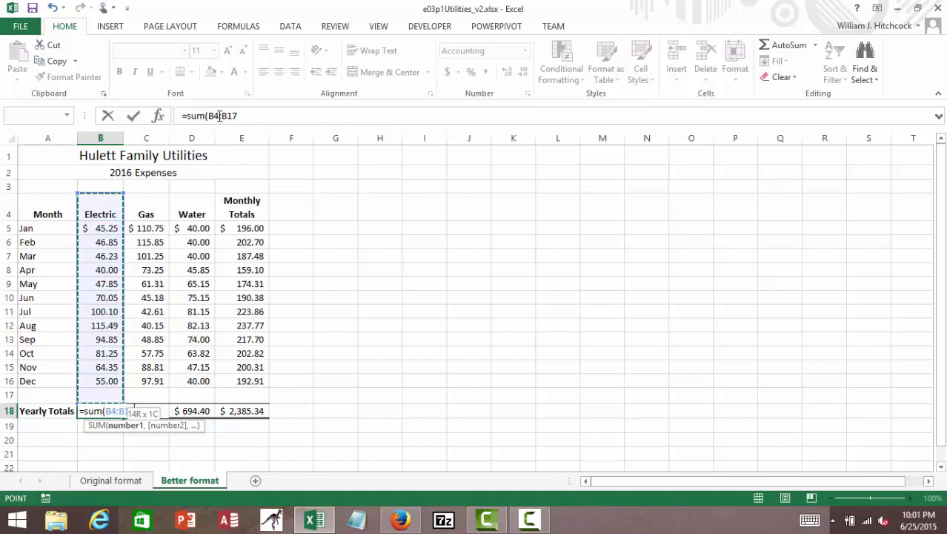
text())
key(Return)
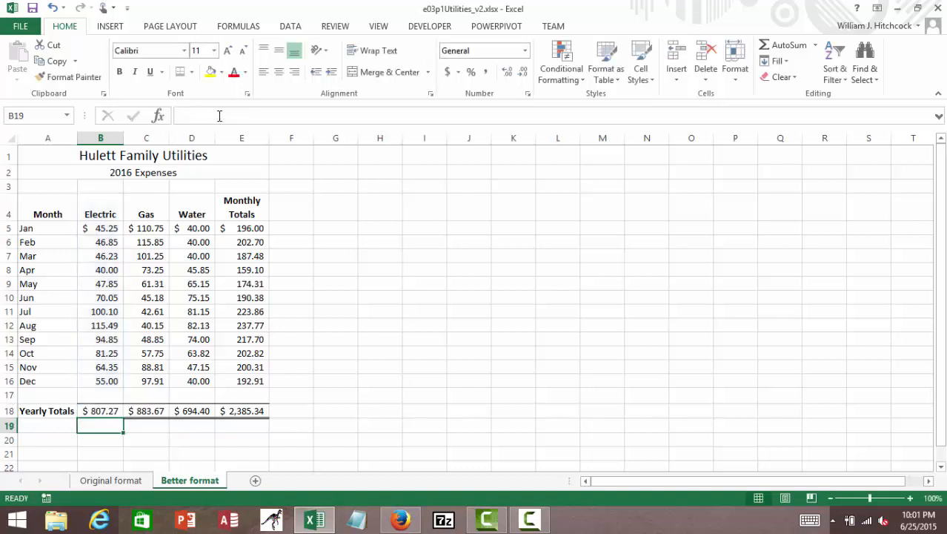
Copy the Electric total formula from B18 into the Gas, Water and Monthly Totals cells C18:E18.
key(Up)
key(ctrl+c)
key(Right)
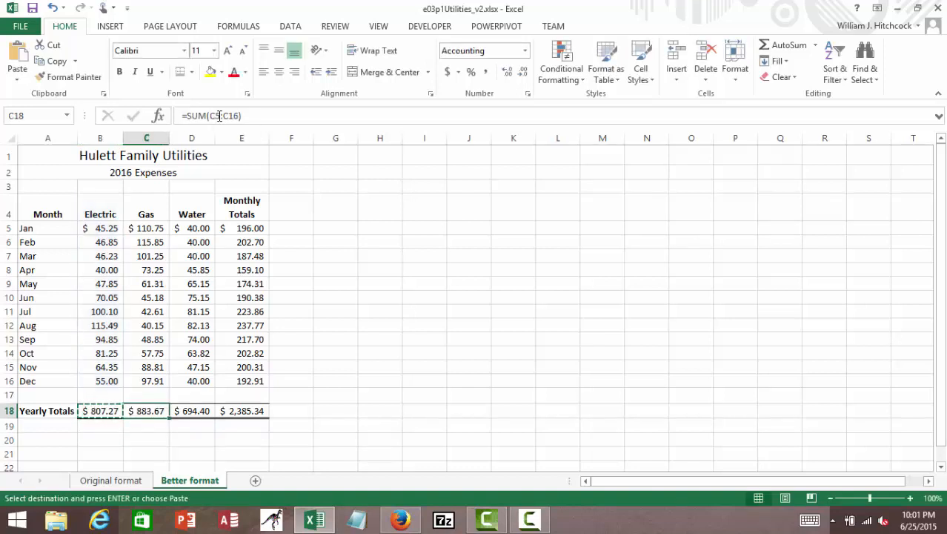
key(shift+Right)
key(shift+Right)
key(ctrl+v)
key(Escape)
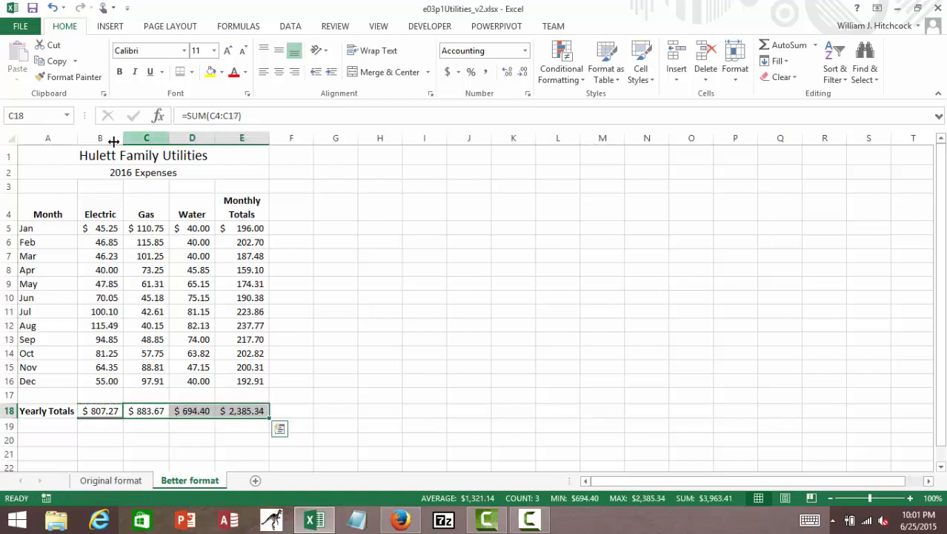
Insert three rows at row 17, between the Dec row and the Yearly Totals row.
click(9, 394)
drag(11, 395, 11, 426)
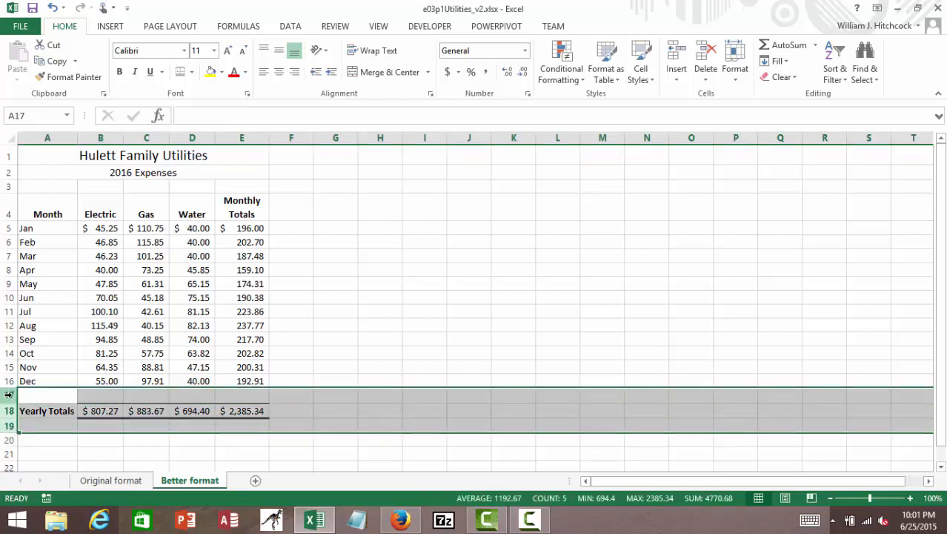
right_click(9, 395)
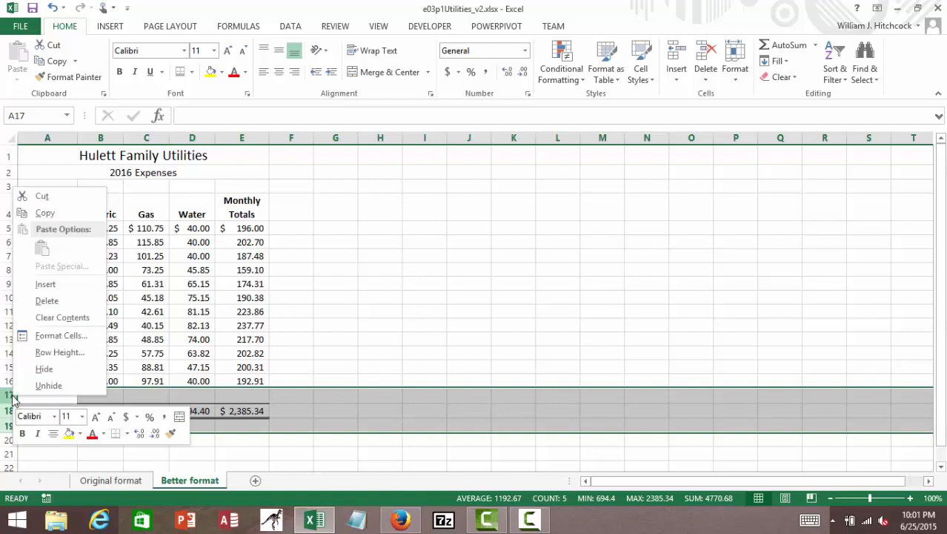
click(58, 288)
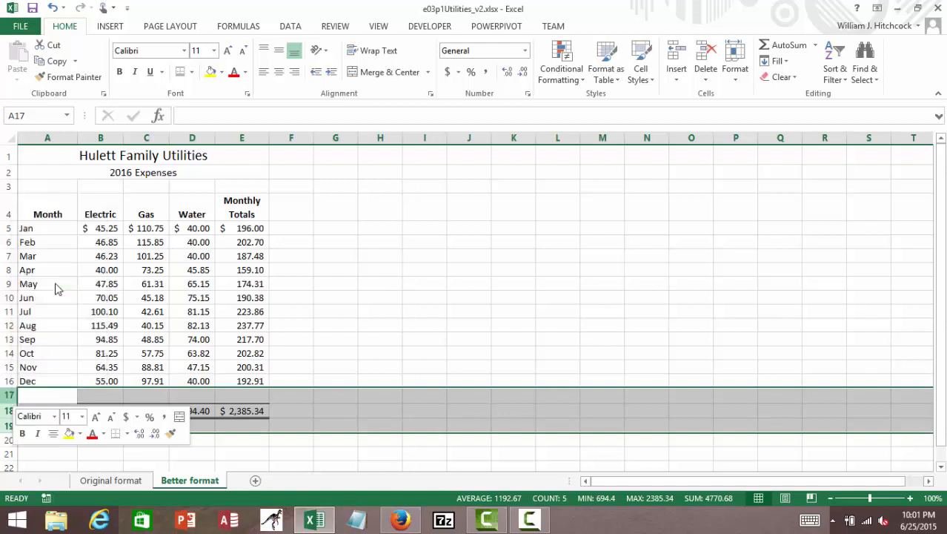
Enter Jan 2017, Feb 2017 and Mar 2017 as month labels in A17:A19.
click(35, 393)
text(Jan)
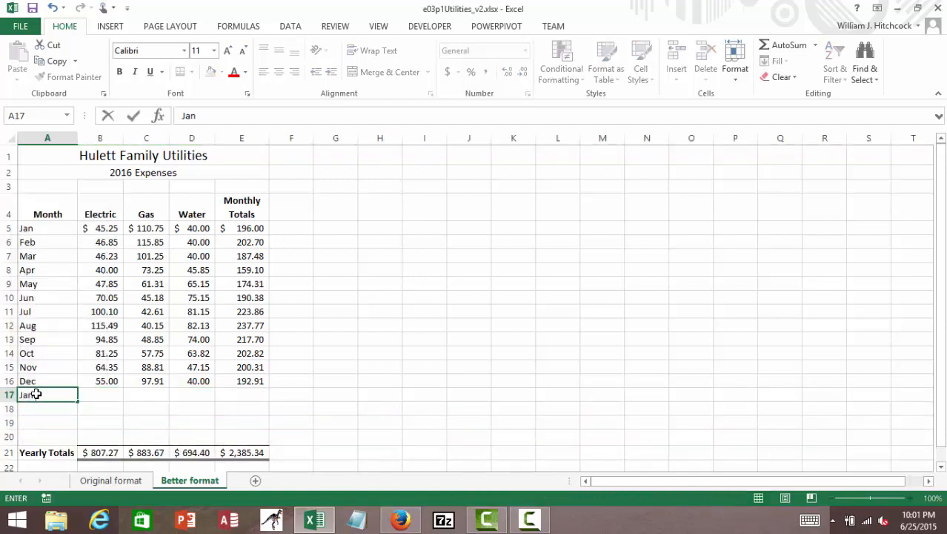
text( 2017)
key(Return)
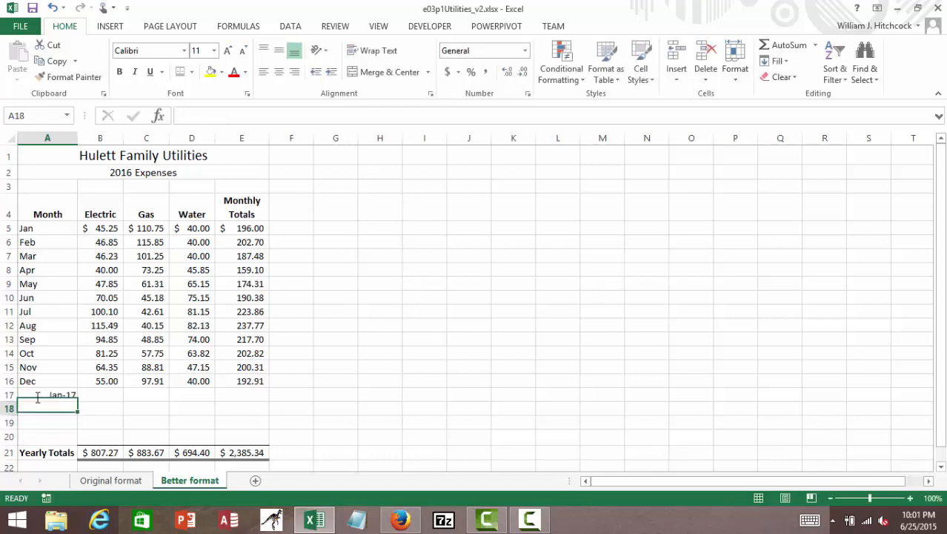
text(Feb)
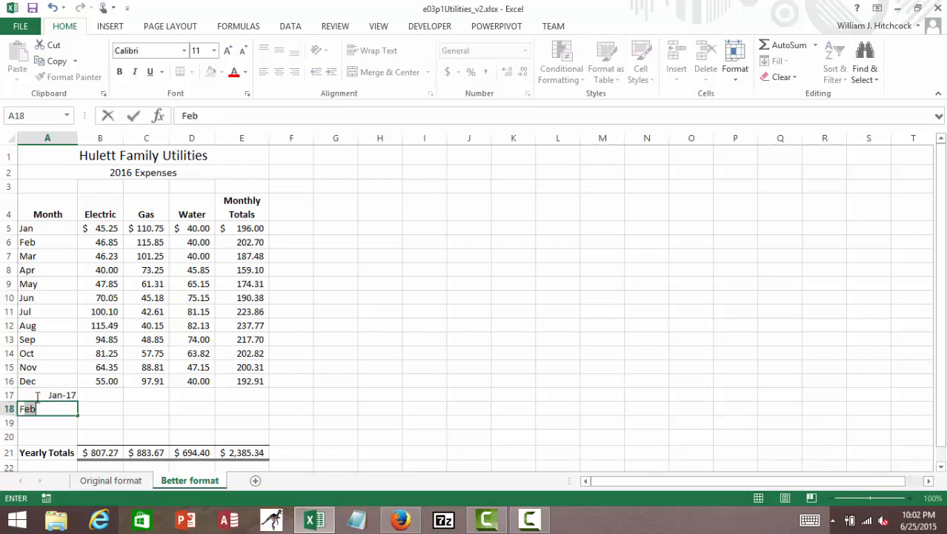
text( 2-1)
key(BackSpace)
key(BackSpace)
text(01)
text(7)
key(Return)
text(Mar)
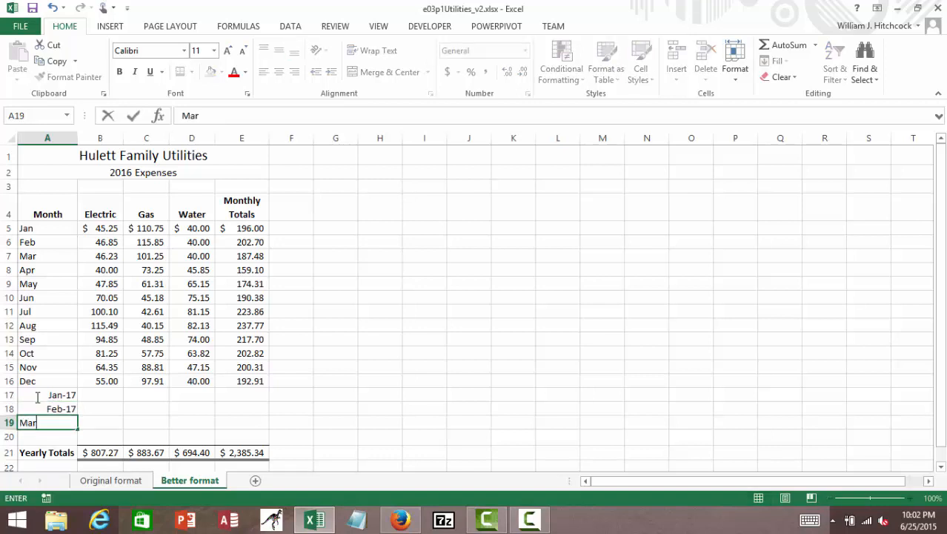
text( 2017)
key(Tab)
key(Up)
key(Up)
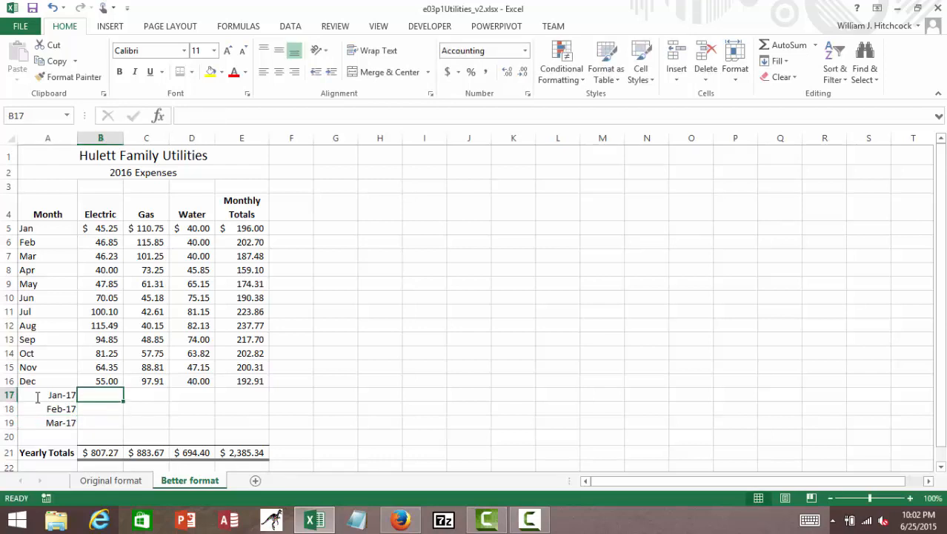
Enter the Electric amounts 60, 70 and 80 for the three 2017 months in B17:B19.
text(60)
key(Return)
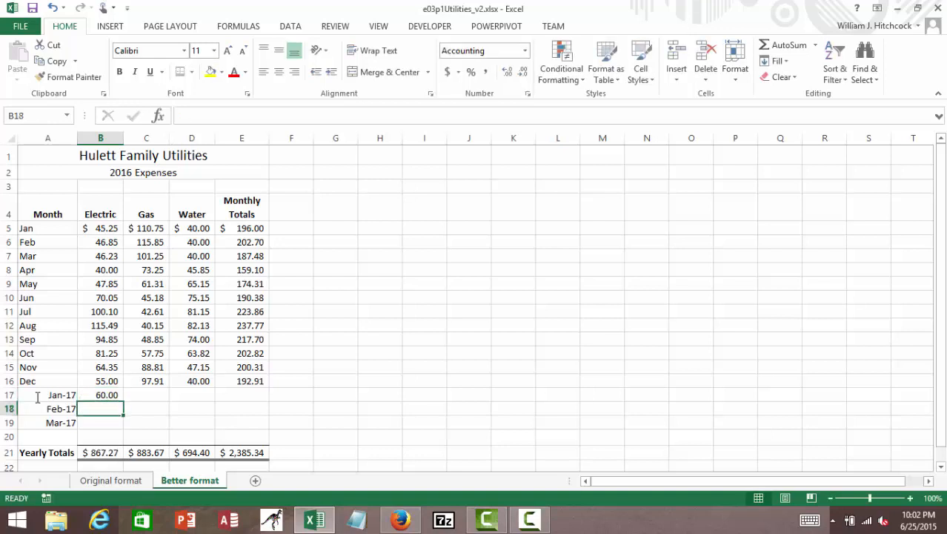
text(70)
key(Return)
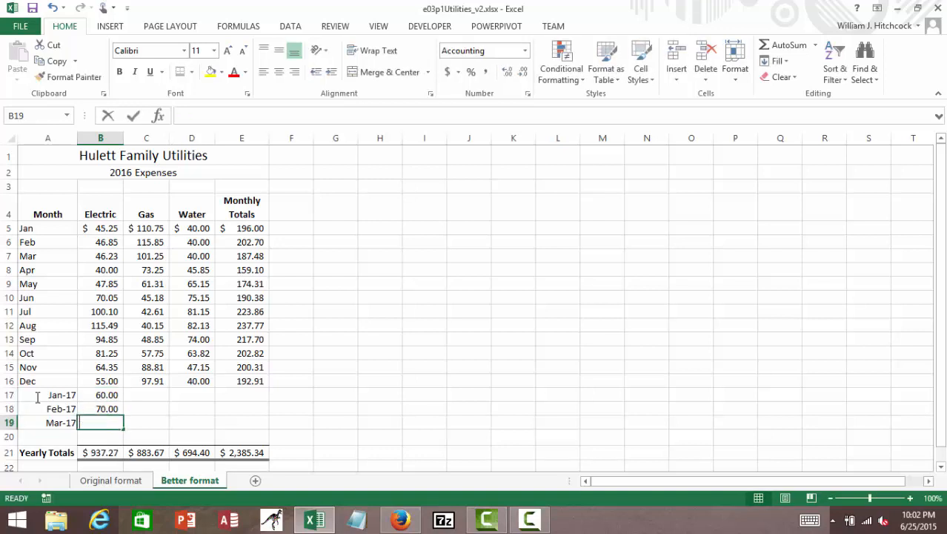
text(80)
key(Return)
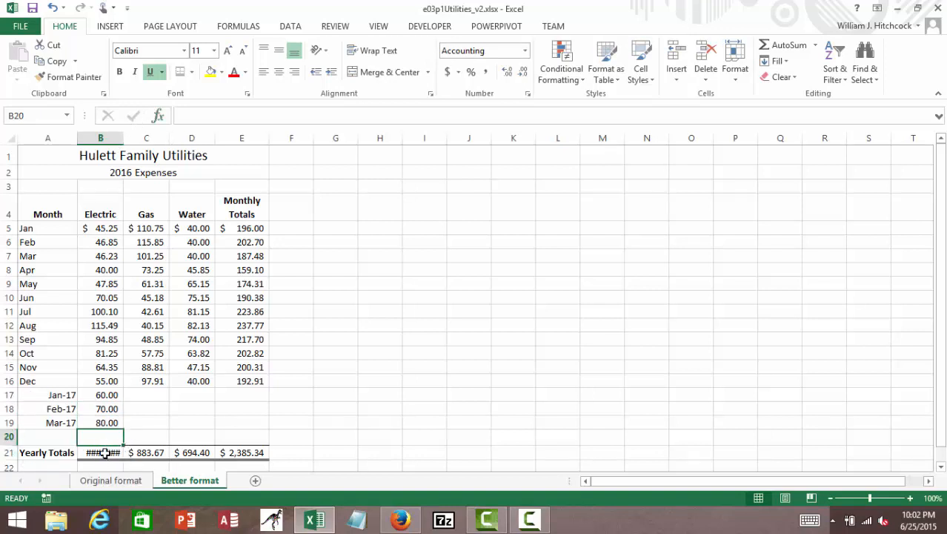
Autofit the width of the Electric column so its yearly total fits.
double_click(124, 138)
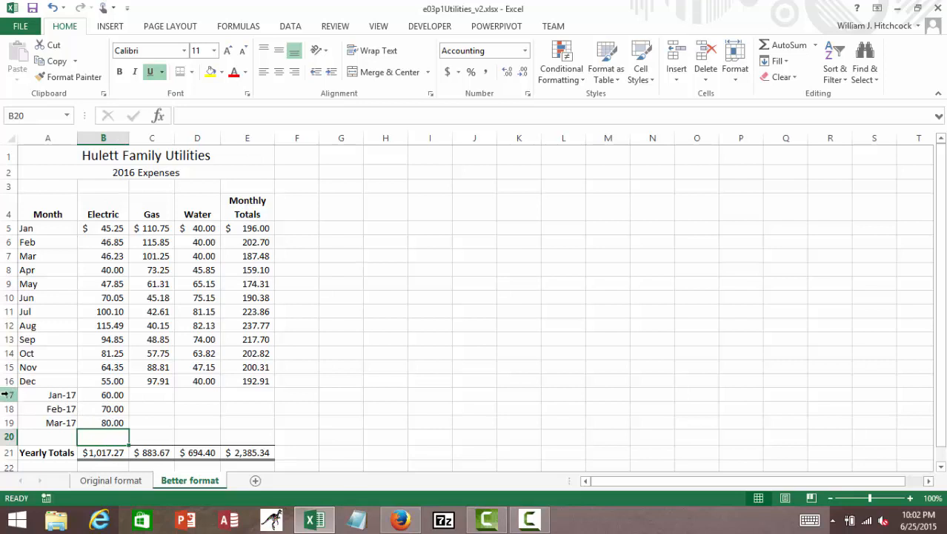
Delete rows 17 to 19 containing the three 2017 months.
drag(7, 394, 9, 423)
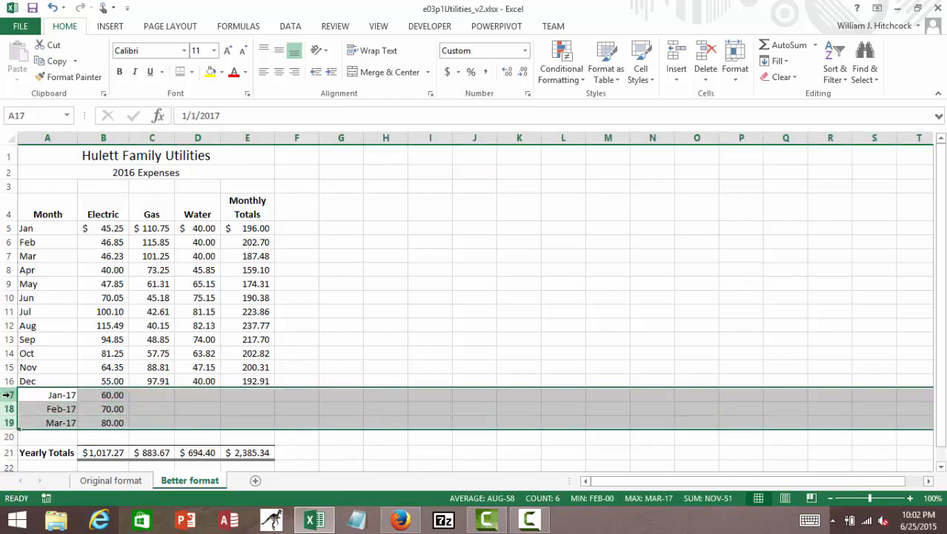
click(9, 395)
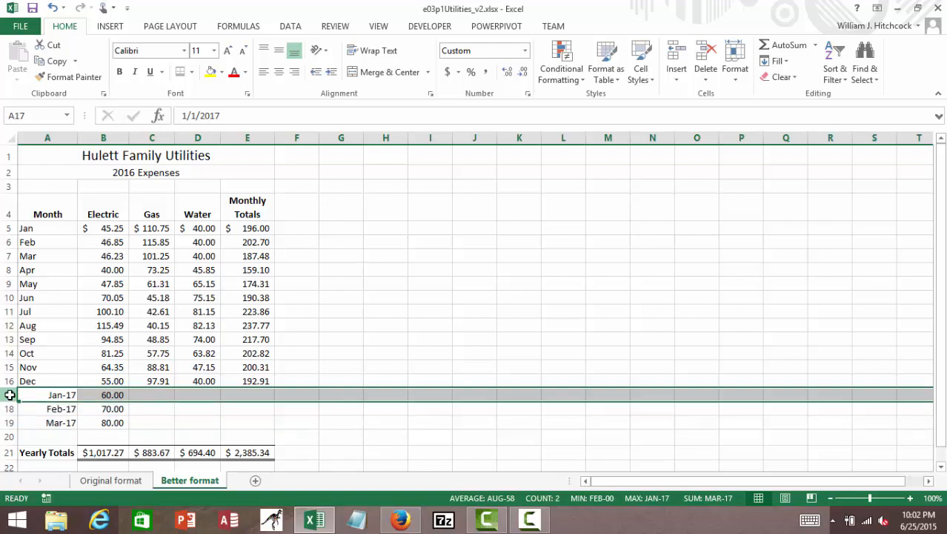
key(shift+Down)
key(shift+Down)
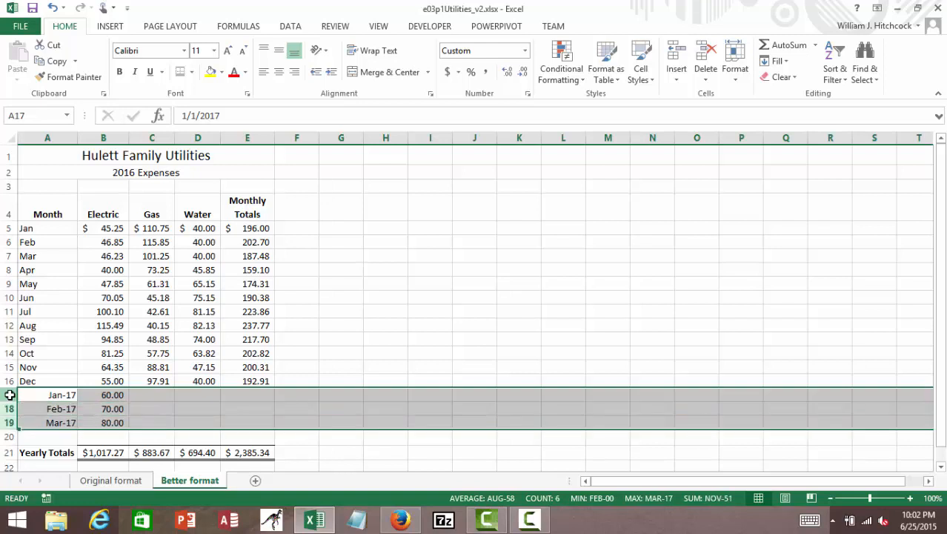
right_click(10, 396)
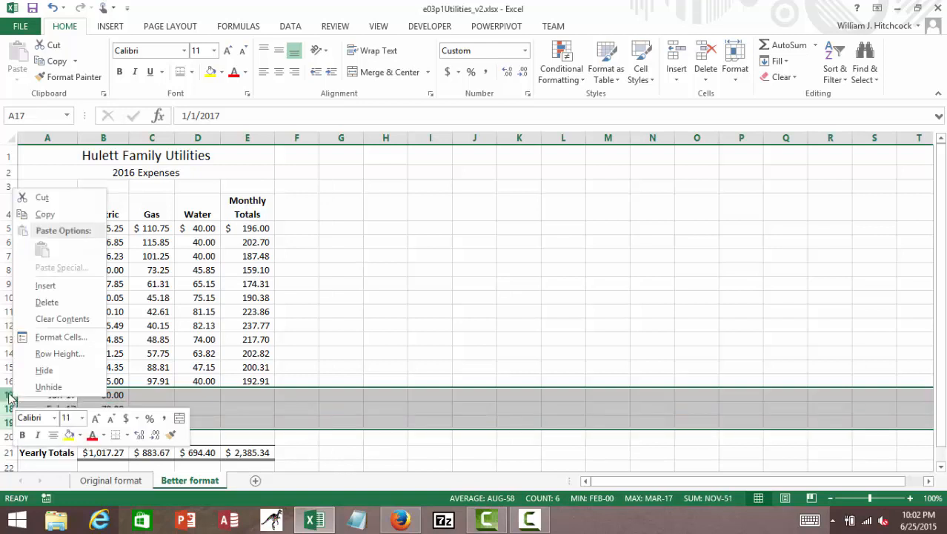
click(39, 305)
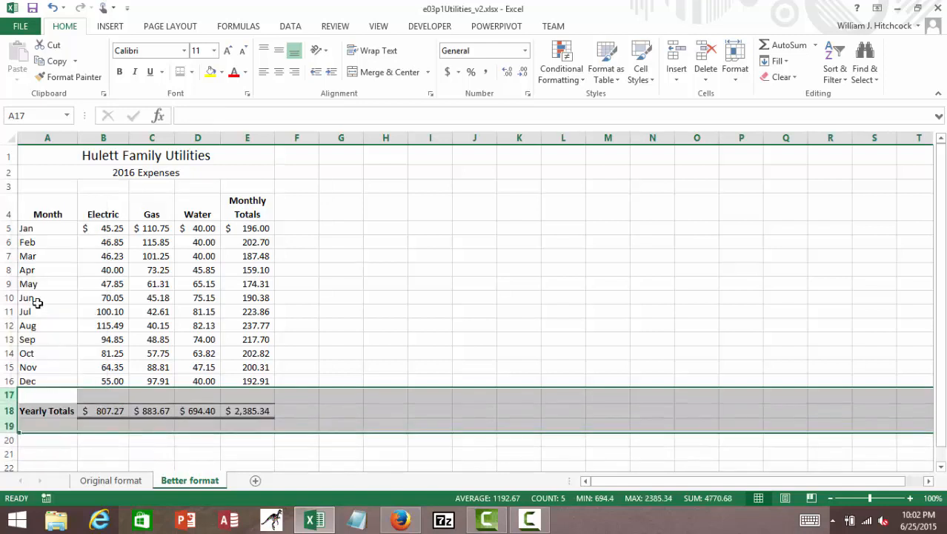
key(Up)
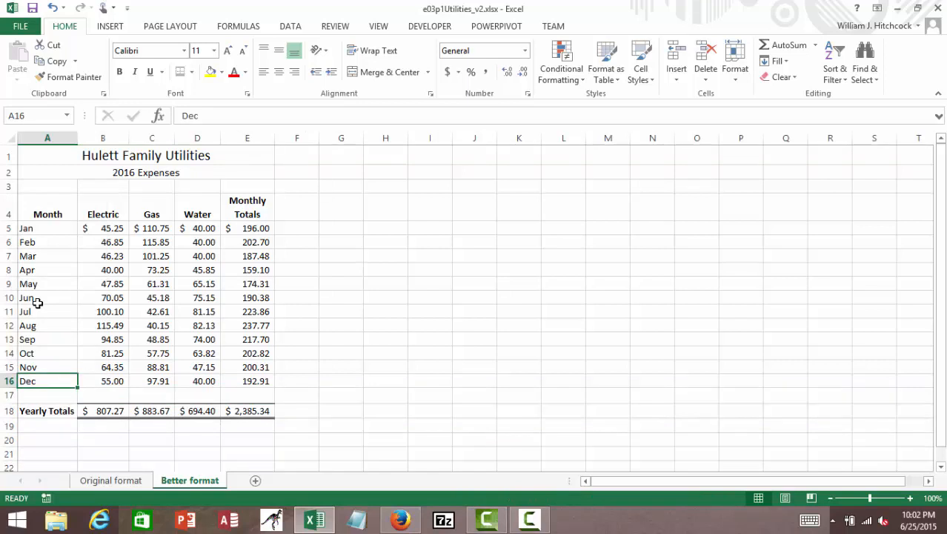
Freeze the panes at cell A5 so the titles and column headings in rows 1 to 4 stay visible.
key(ctrl+Home)
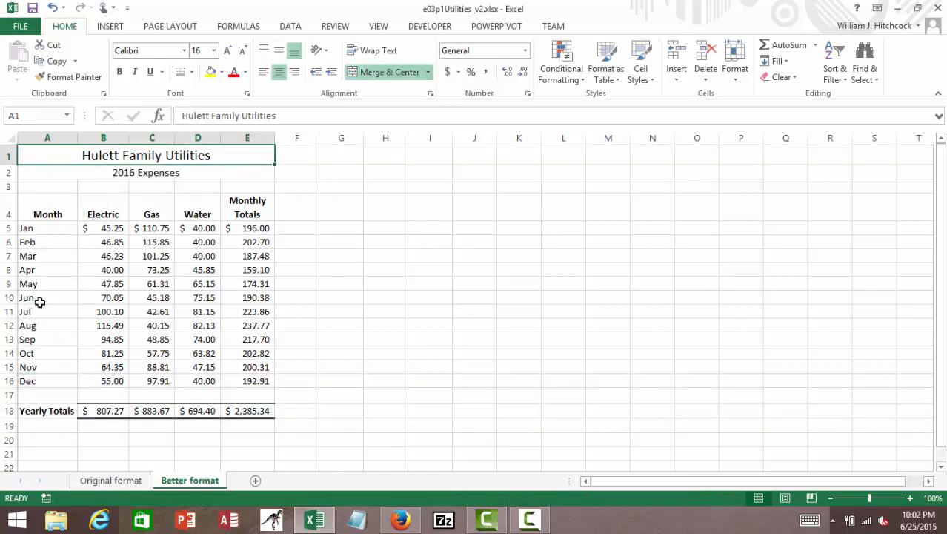
key(Down)
key(Down)
key(Down)
key(Down)
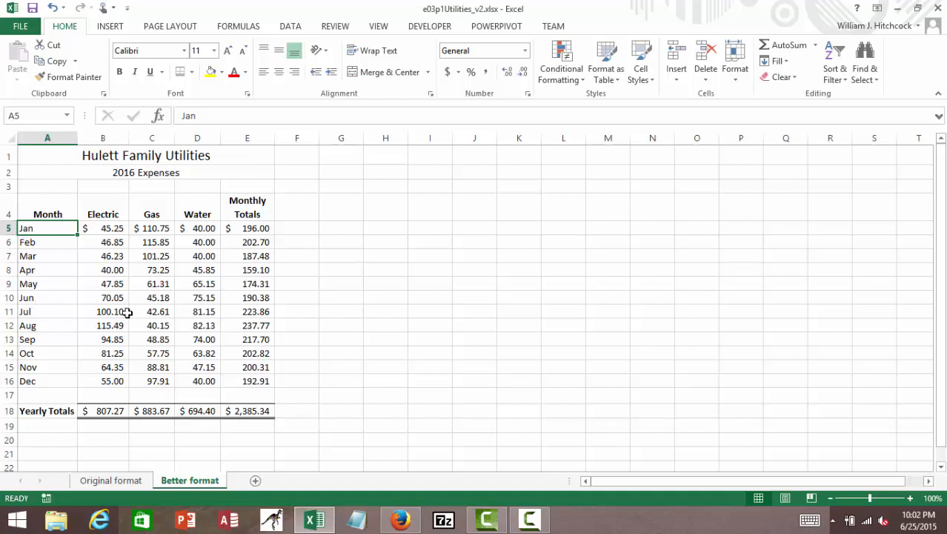
click(379, 29)
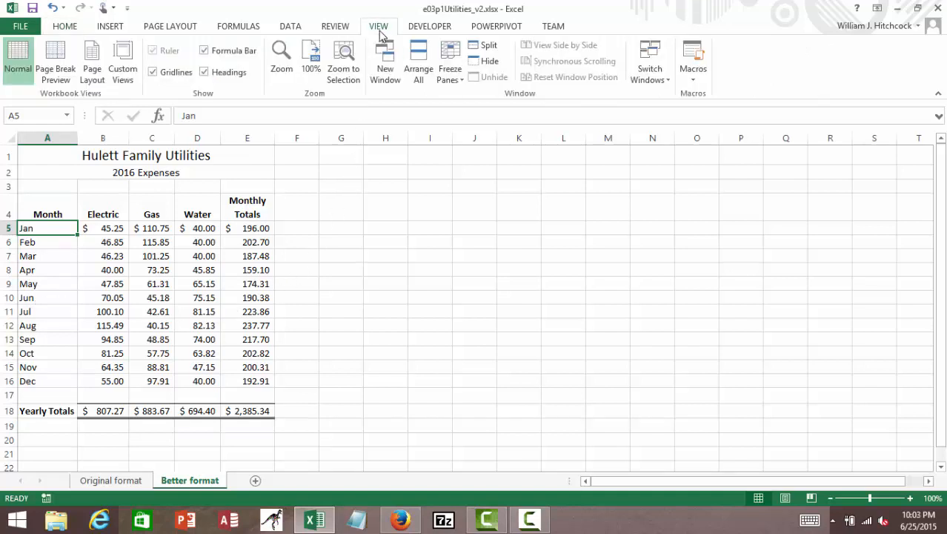
click(450, 80)
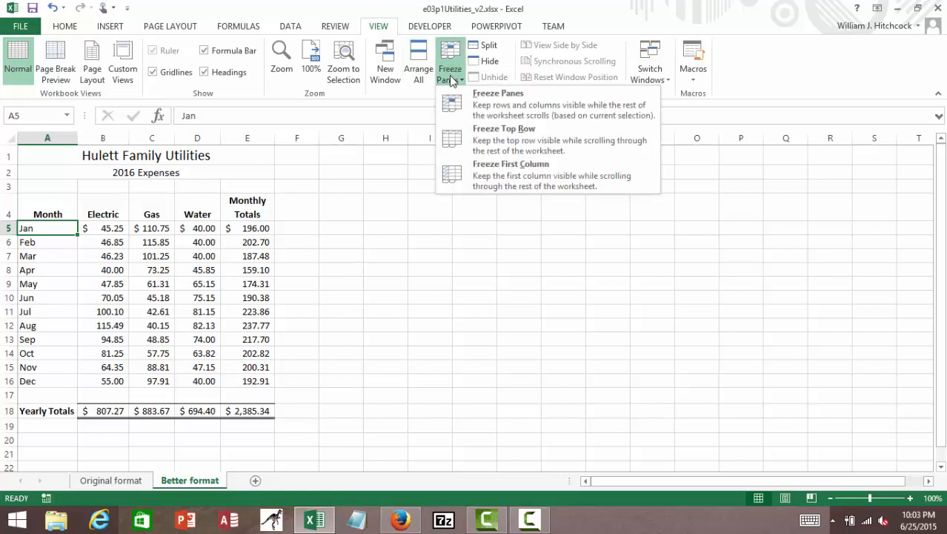
click(487, 106)
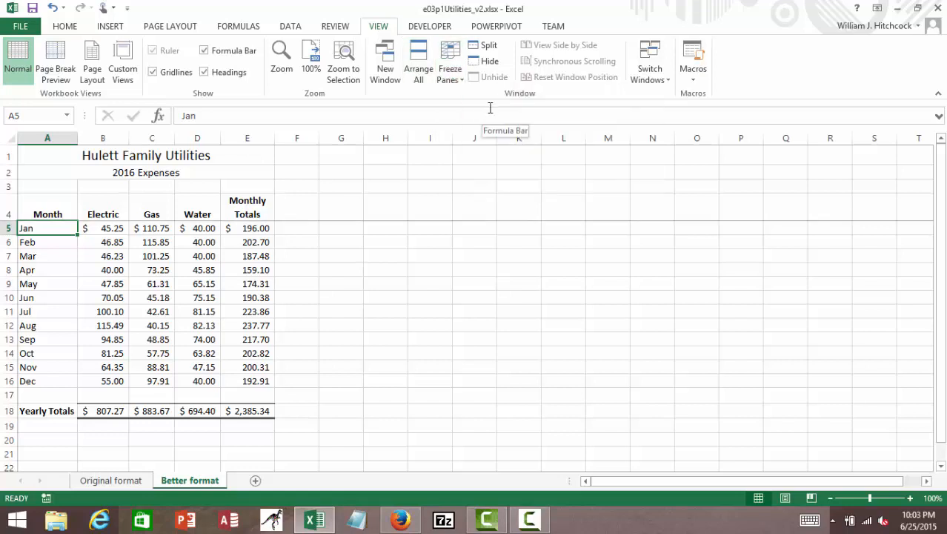
Move down column A past the Yearly Totals row to check how the frozen headings behave when the sheet scrolls.
key(Down)
key(Down)
key(Down)
key(Down)
key(Down)
key(Down)
key(Down)
key(Down)
key(Down)
key(Down)
key(Down)
key(Down)
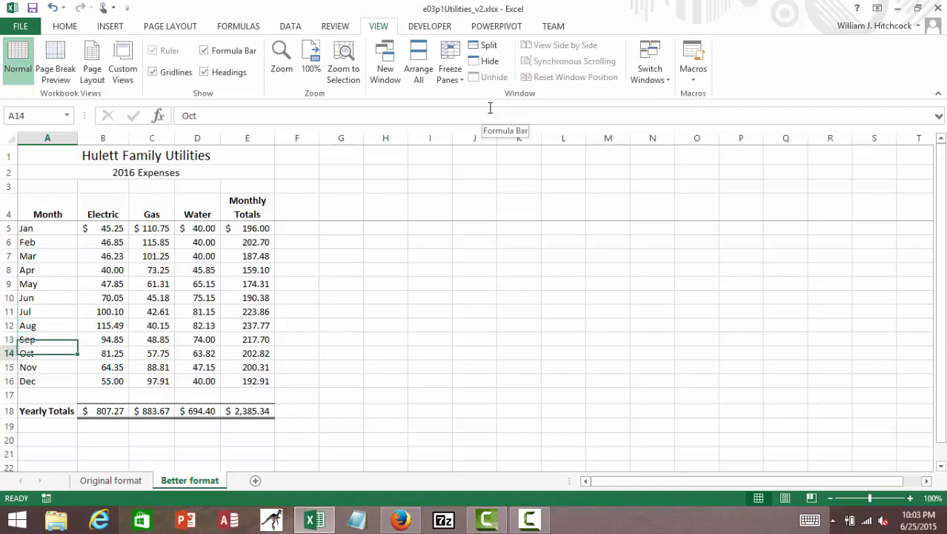
key(Down)
key(Down)
key(Down)
key(Down)
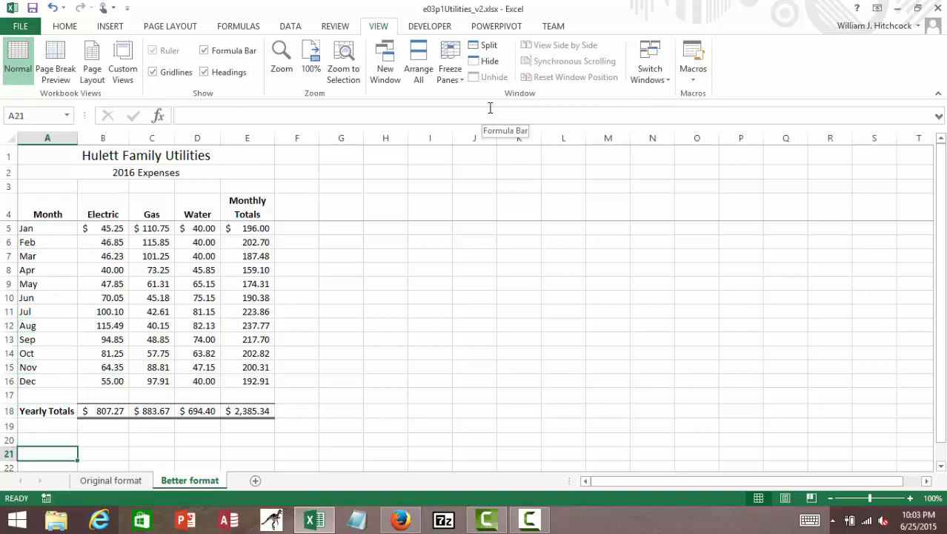
key(Down)
key(Down)
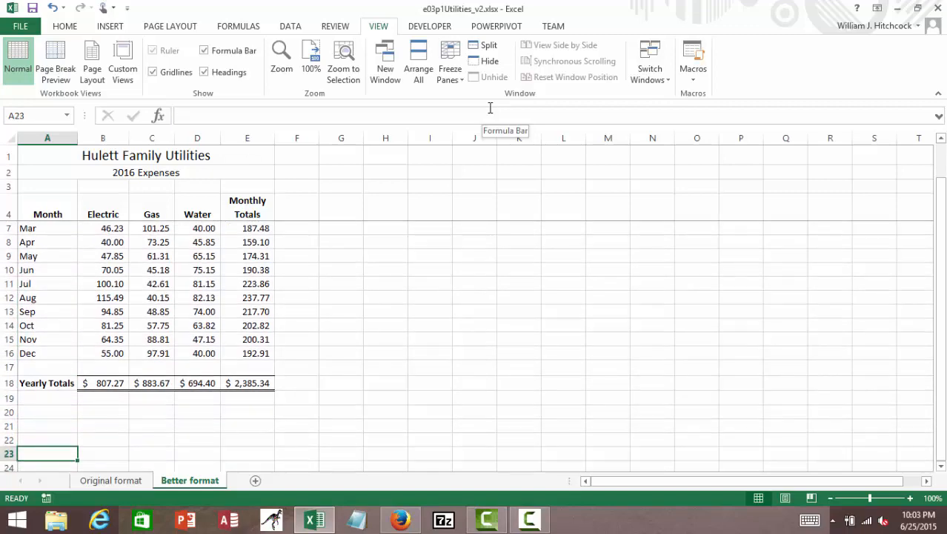
key(Down)
key(Up)
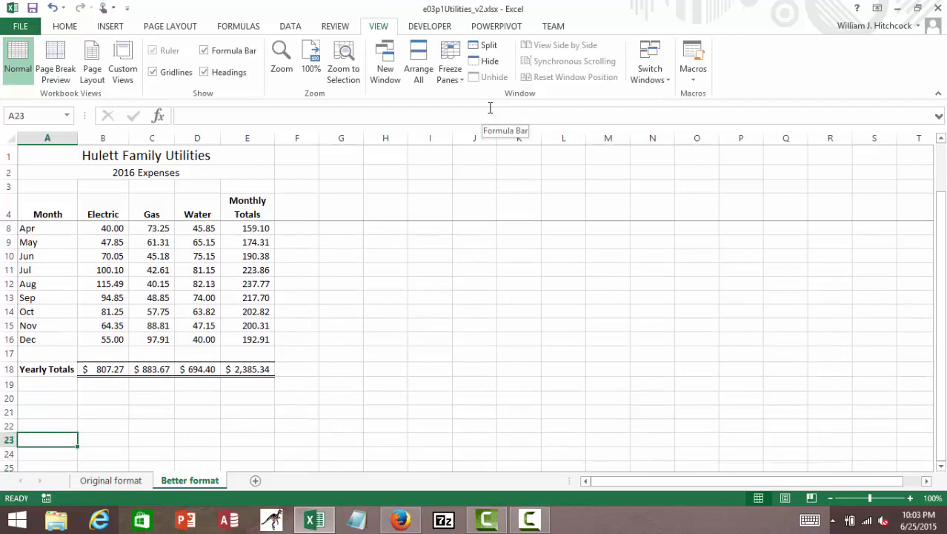
Return to the first data cell, A5, and save the workbook.
key(ctrl+Home)
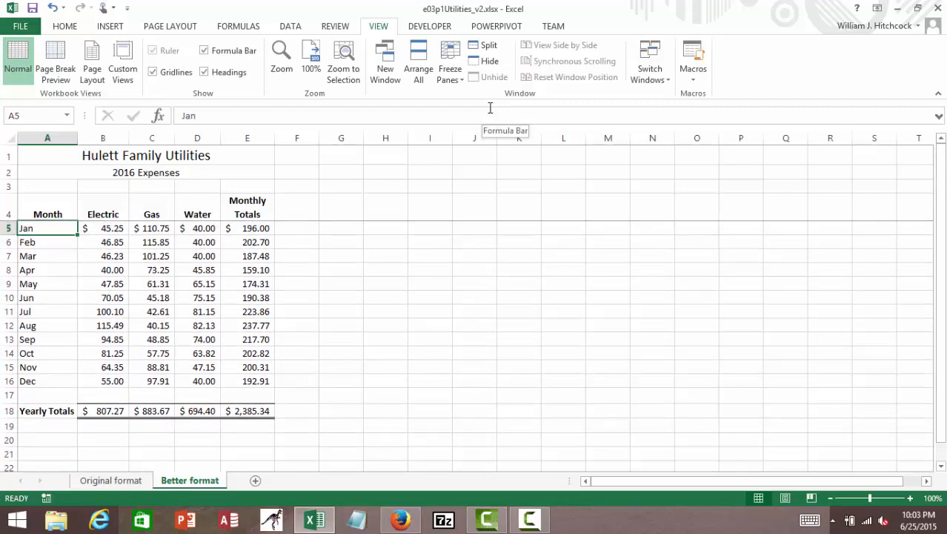
click(32, 8)
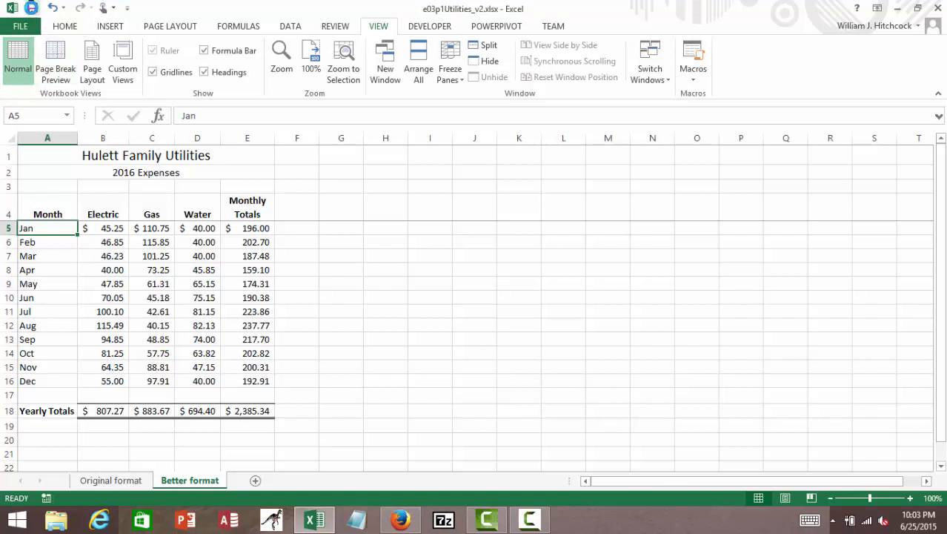